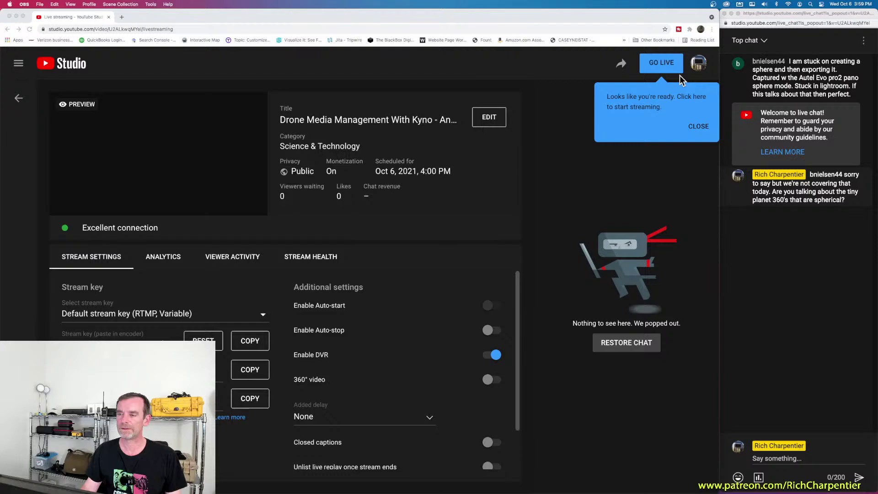
Step: Start the YouTube Studio live stream, then minimize Studio to reveal the Kyno pricing page
left_click(663, 64)
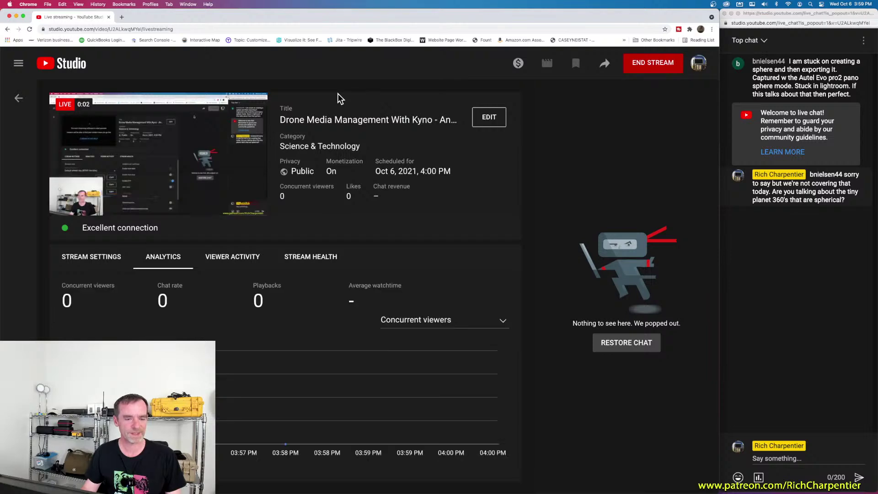
left_click(16, 17)
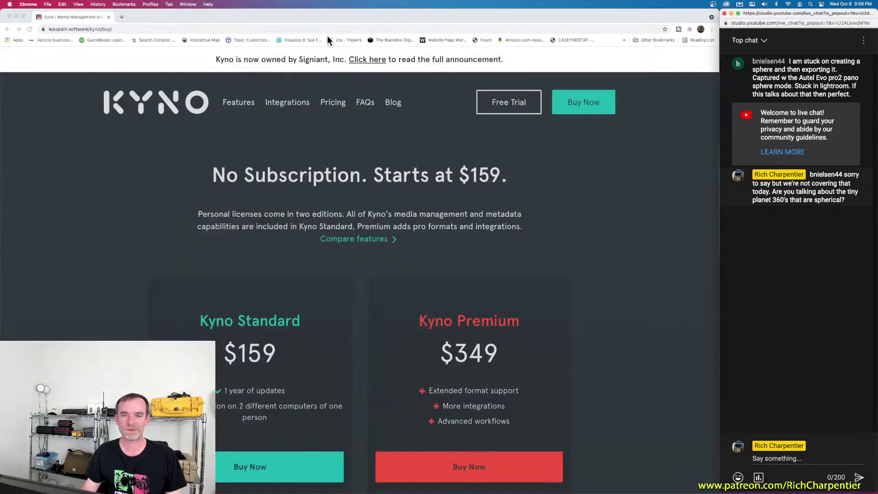
Step: Focus the Kyno pricing page window and show all open windows in Mission Control
left_click(329, 15)
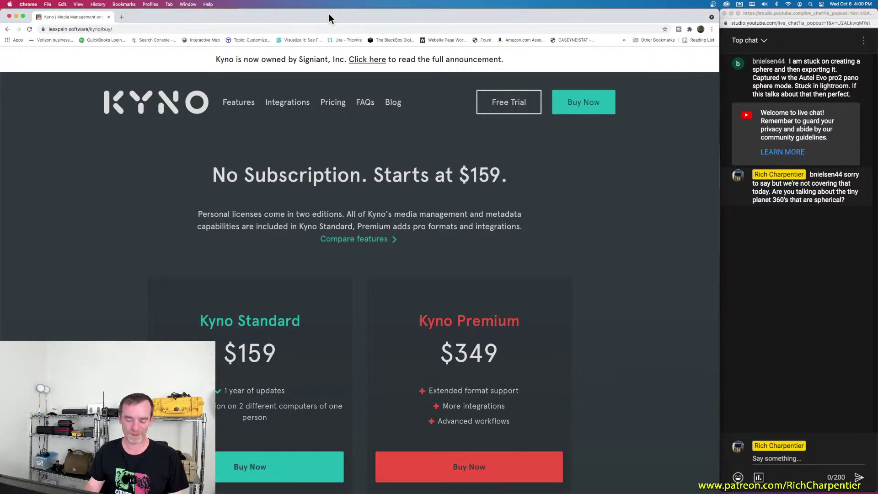
key("ctrl+Up")
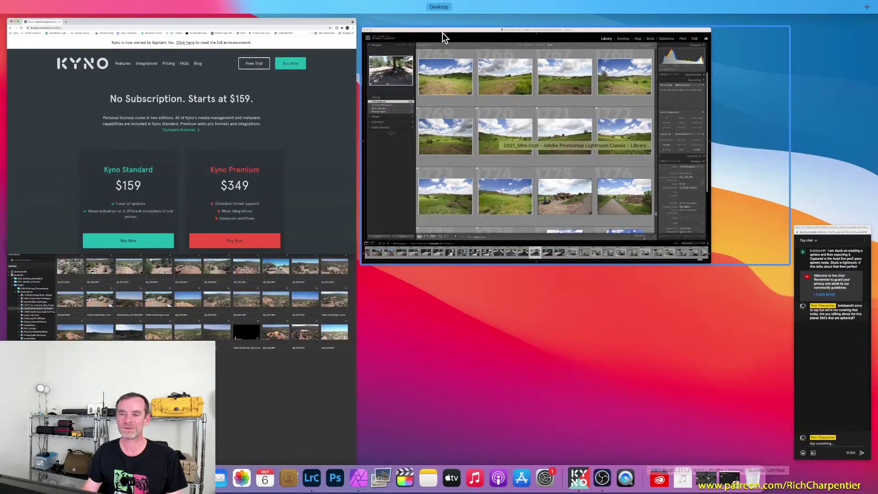
Step: Bring up the Lightroom Classic drone photo library, browse its grid, then minimize it
left_click(443, 32)
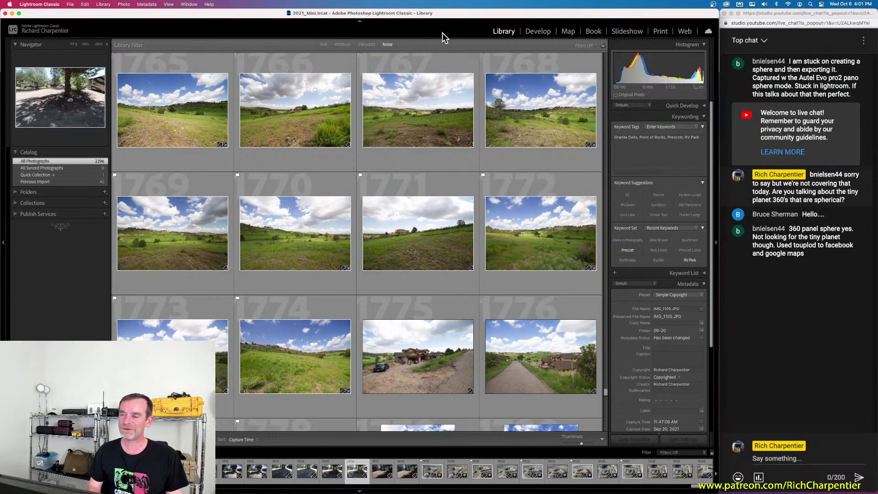
mouse_move(259, 481)
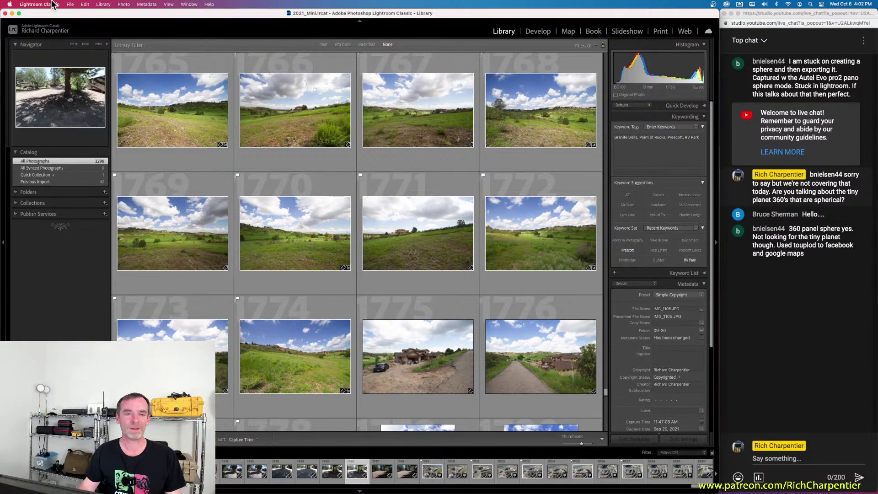
left_click(12, 13)
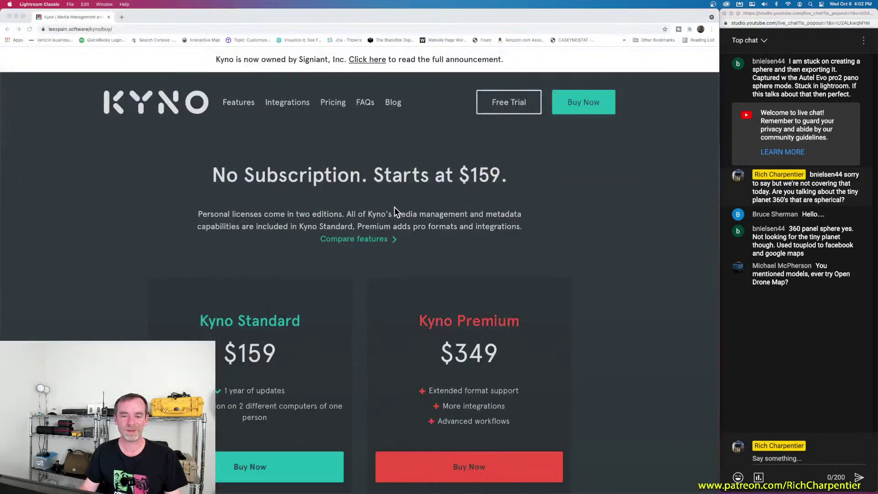
Step: Minimize the browser to reveal Kyno's drone project of 34 clips (22.76 GB)
left_click(629, 178)
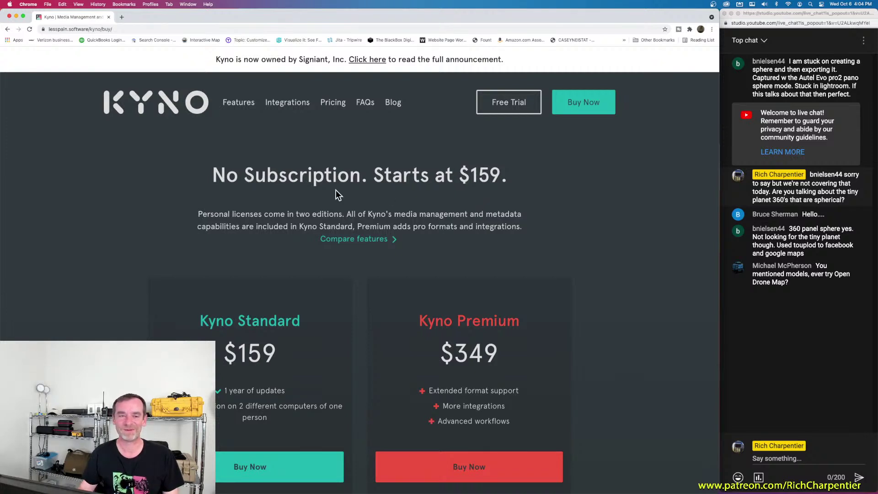
left_click(16, 16)
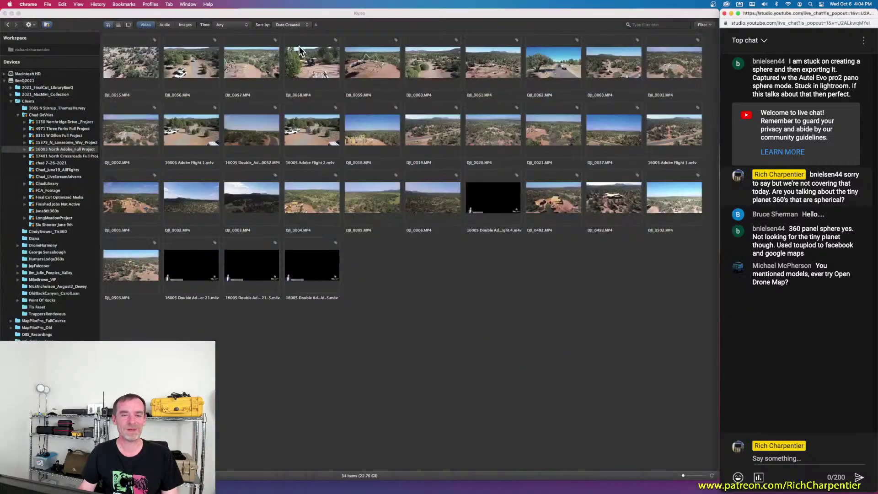
left_click(377, 13)
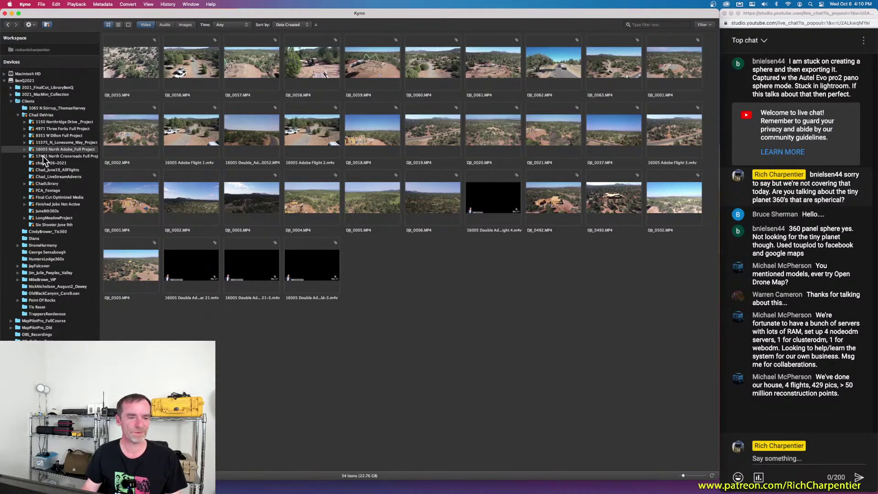
left_click(25, 149)
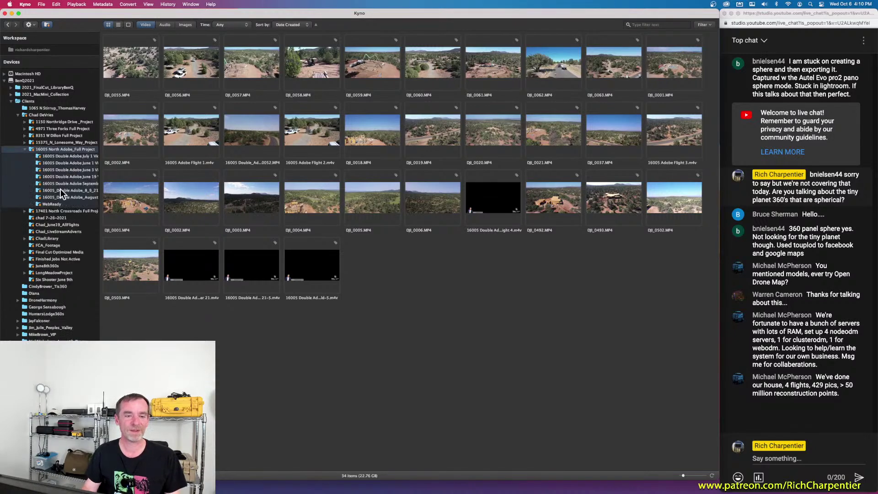
left_click(24, 150)
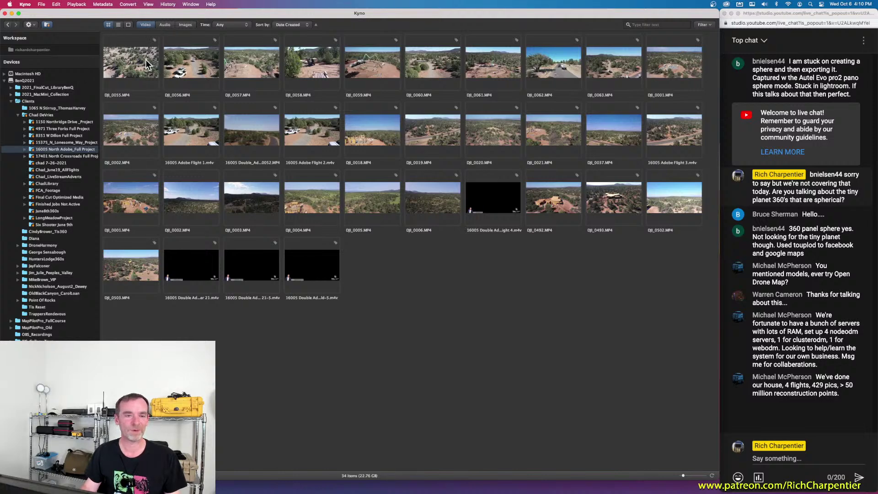
left_click(144, 25)
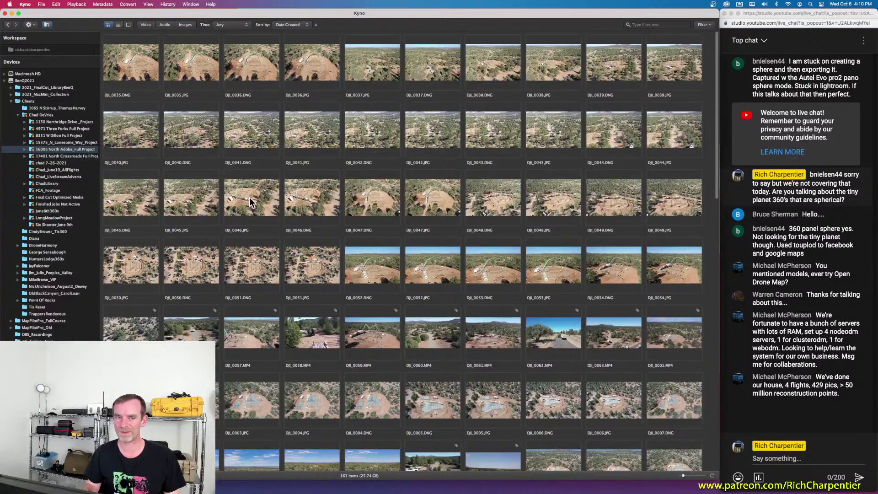
Step: Turn the Video filter back on and select the DJI_0018 clip
left_click(146, 25)
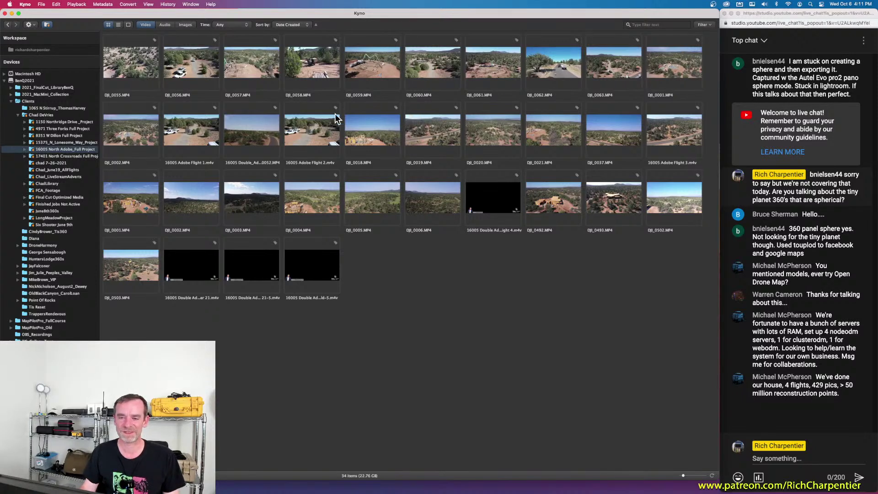
left_click(374, 134)
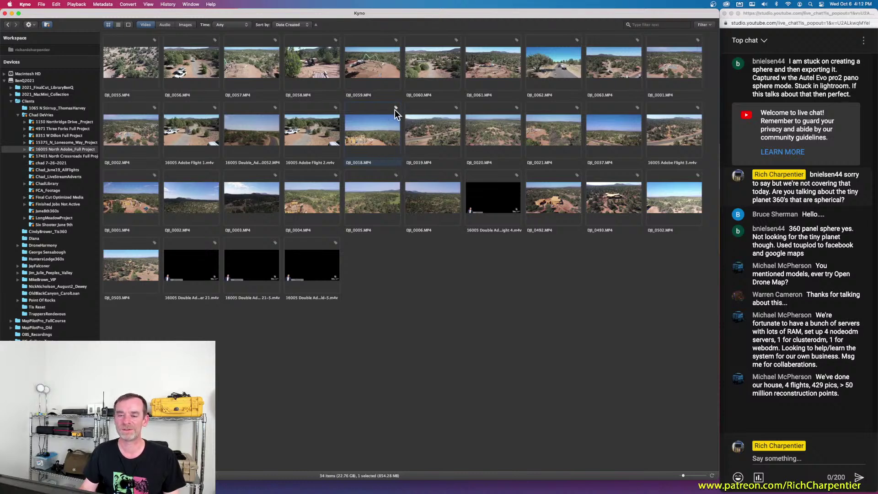
double_click(374, 130)
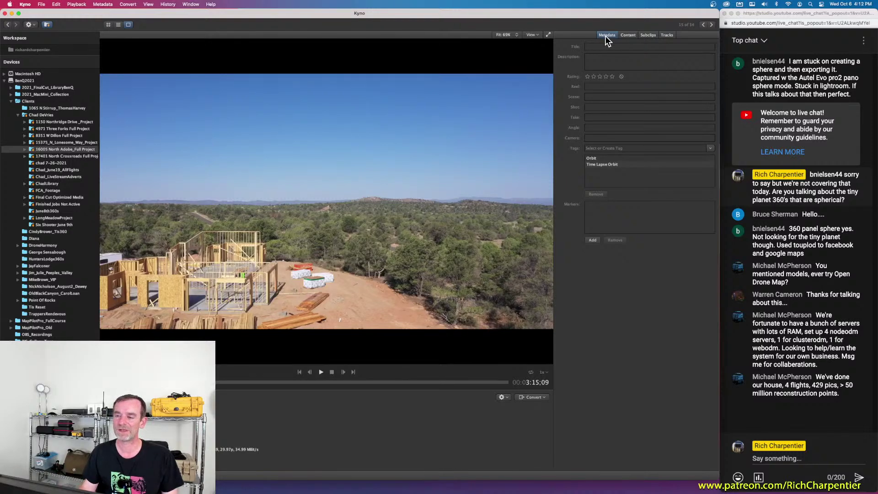
left_click(636, 164)
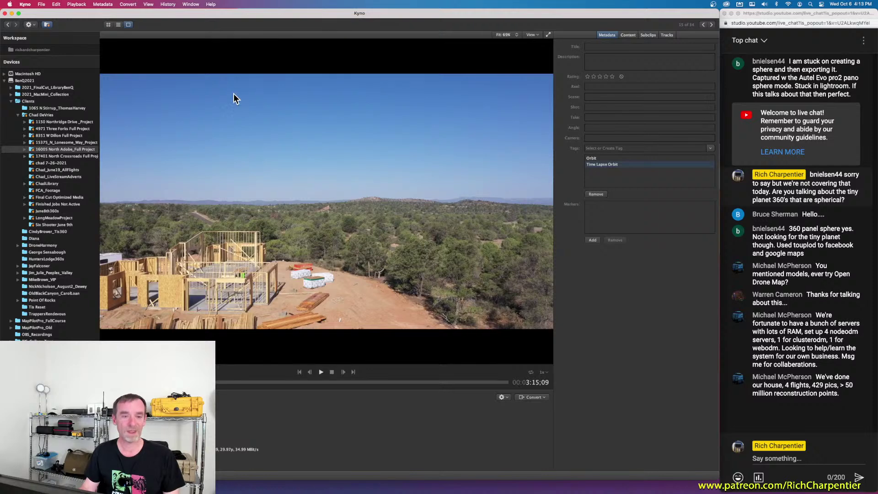
key("Escape")
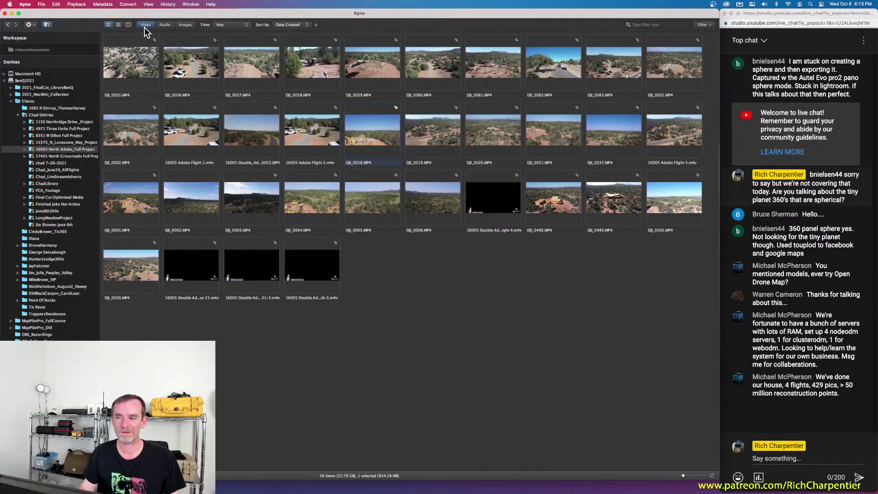
left_click(658, 25)
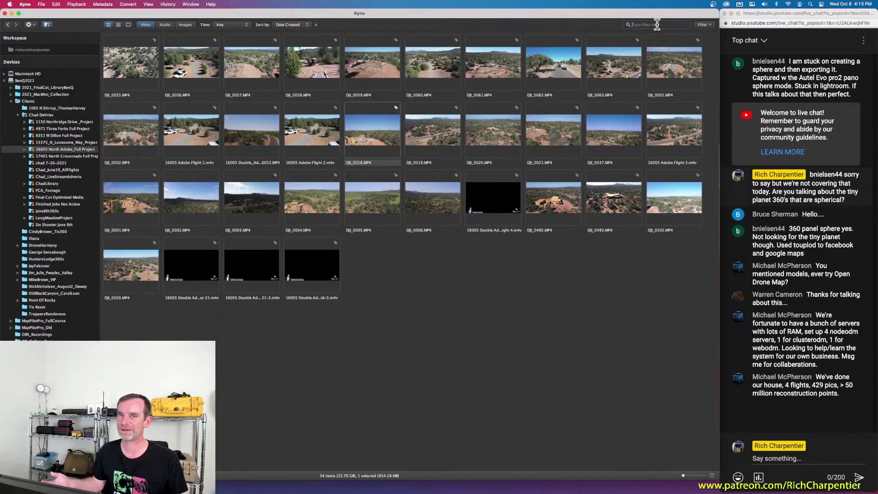
left_click(712, 24)
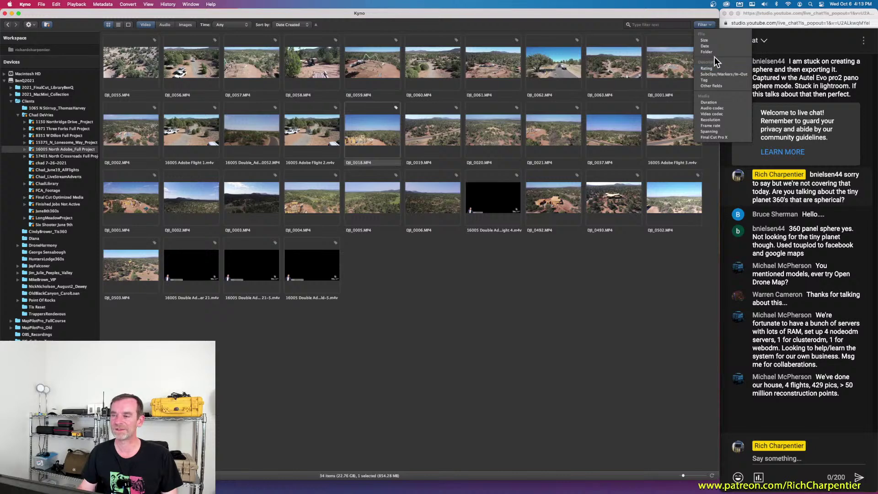
left_click(564, 19)
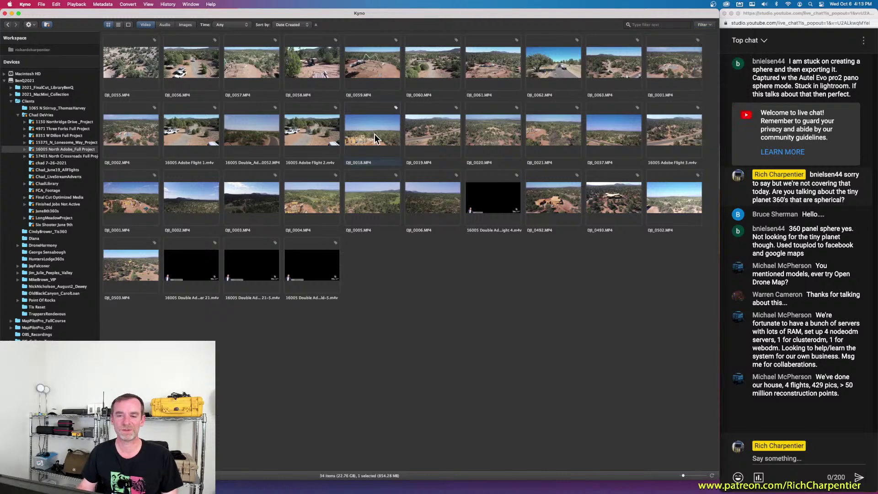
double_click(374, 133)
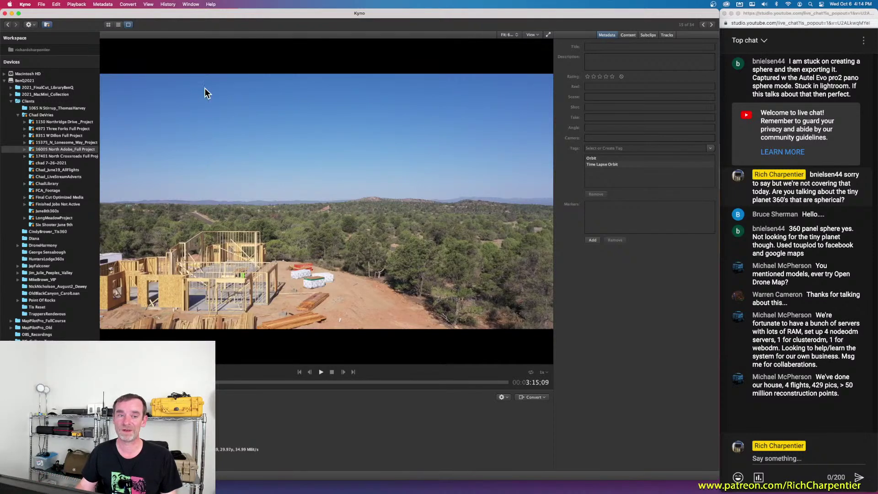
Step: Switch to list view and back to grid view, then open the Filter criteria dropdown
left_click(118, 25)
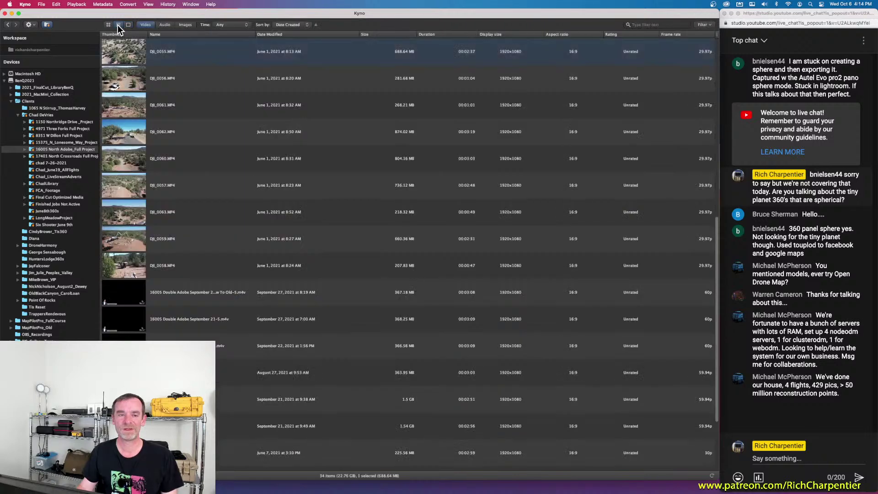
left_click(108, 25)
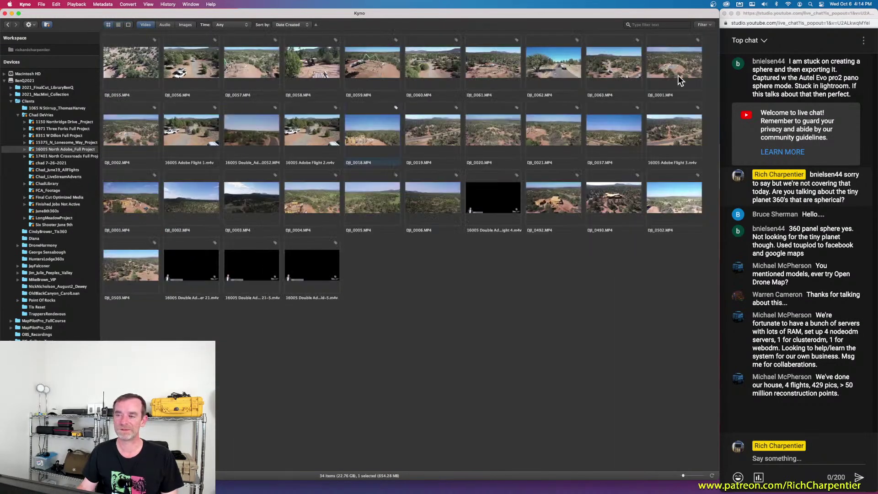
left_click(709, 25)
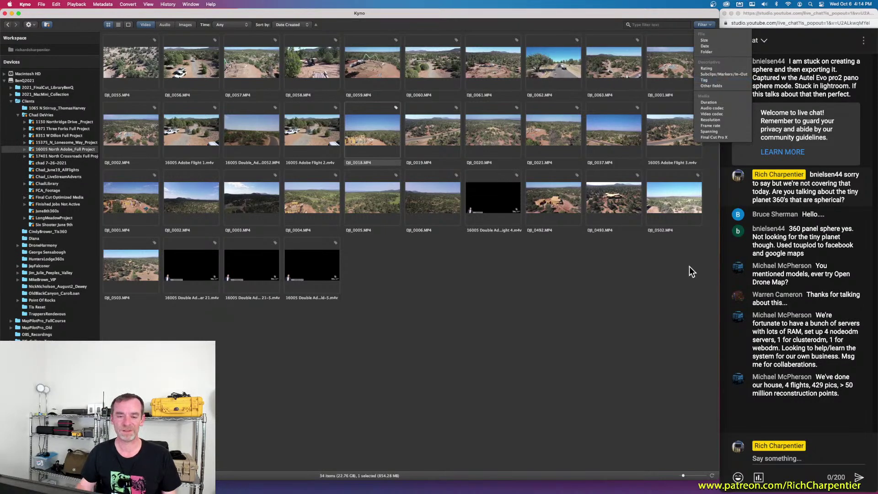
Step: Dismiss the Filter menu and select all ten clips in the top row
left_click(572, 303)
left_click(131, 78)
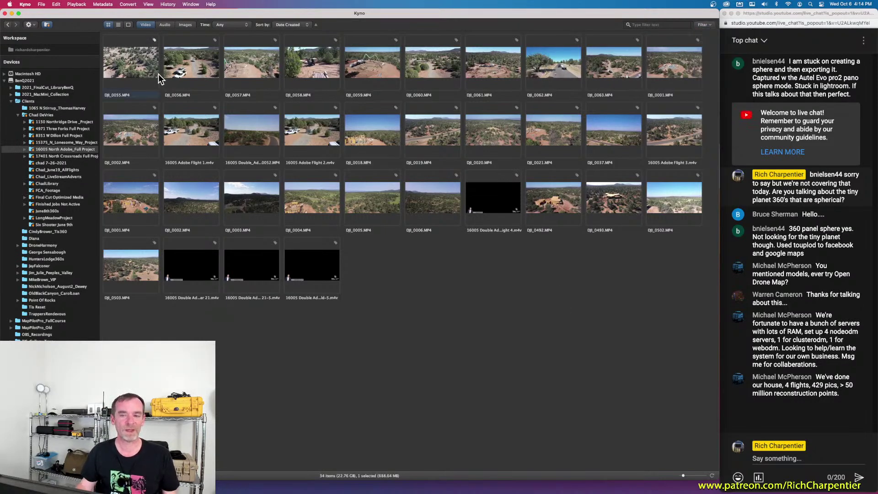
left_click(677, 73, "shift")
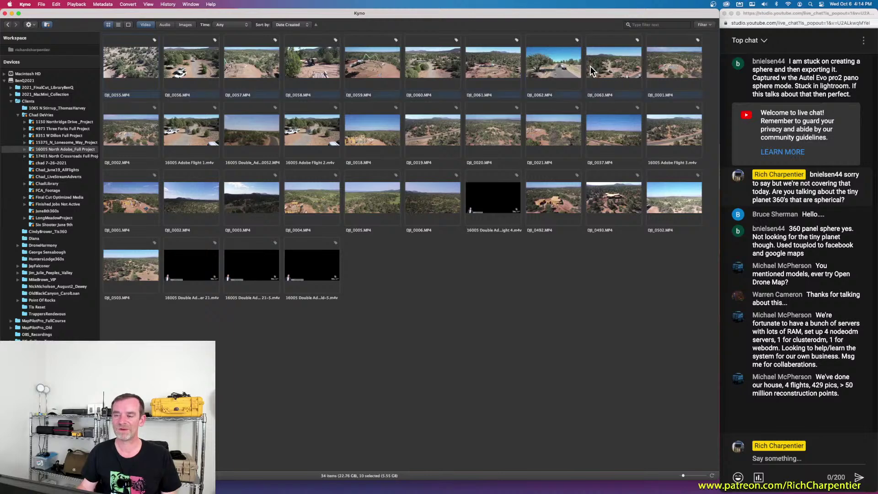
Step: Create a 'Live Stream Demo' tag and apply it to the ten selected clips
right_click(498, 59)
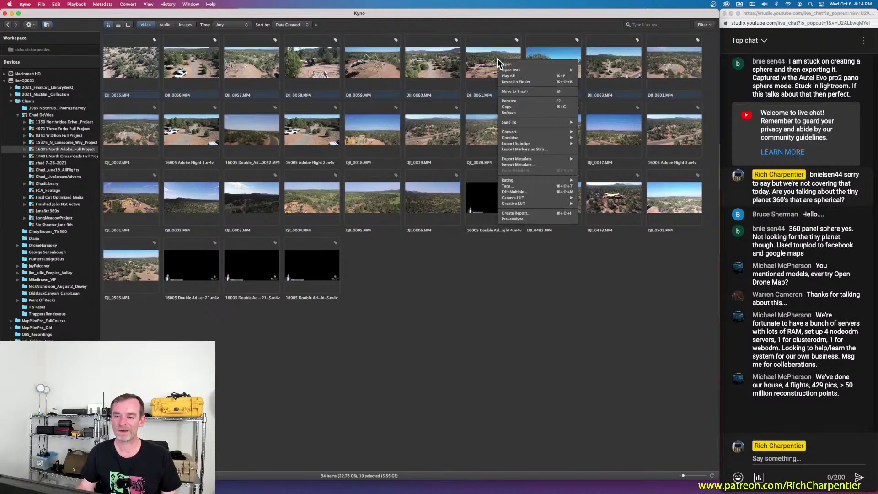
left_click(541, 185)
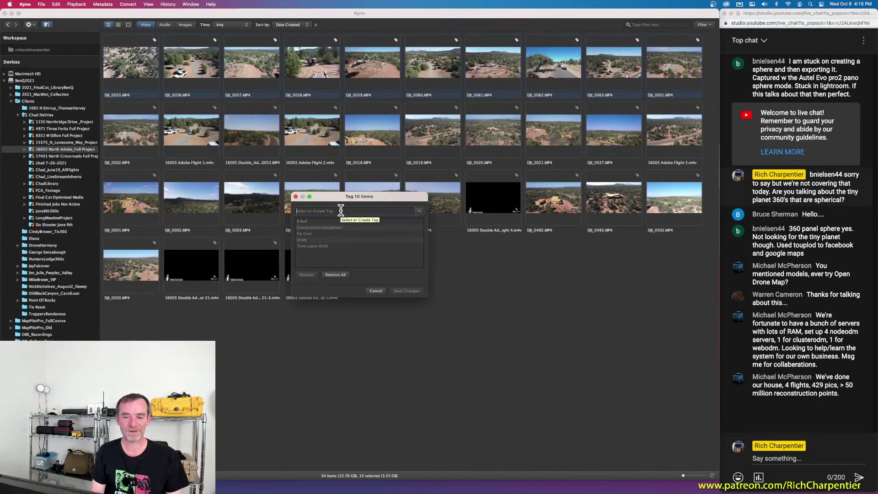
type("Live STr")
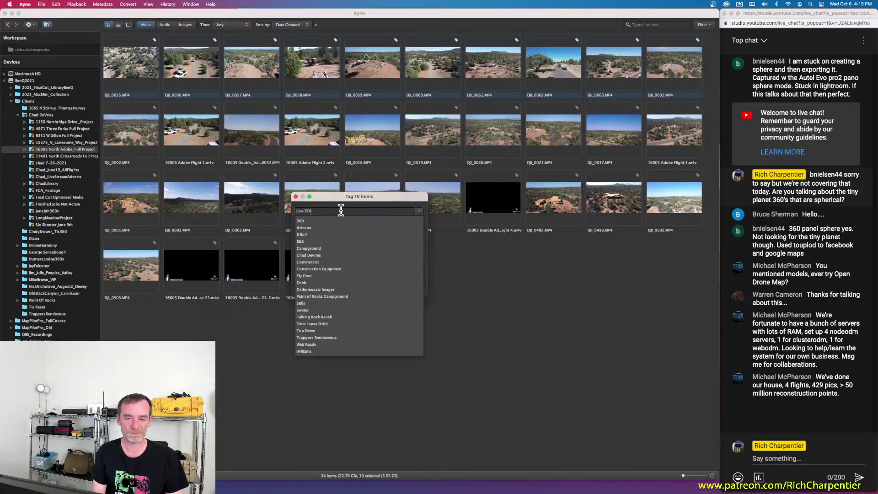
type("eamam Demo")
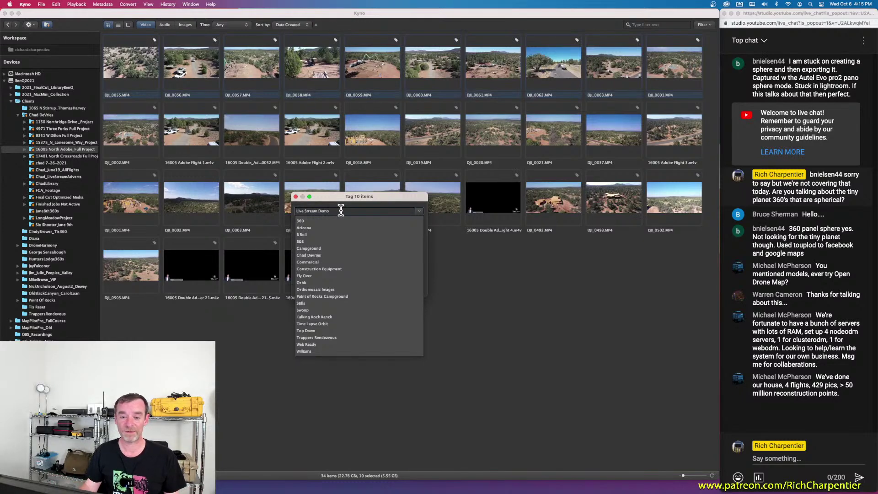
key("Return")
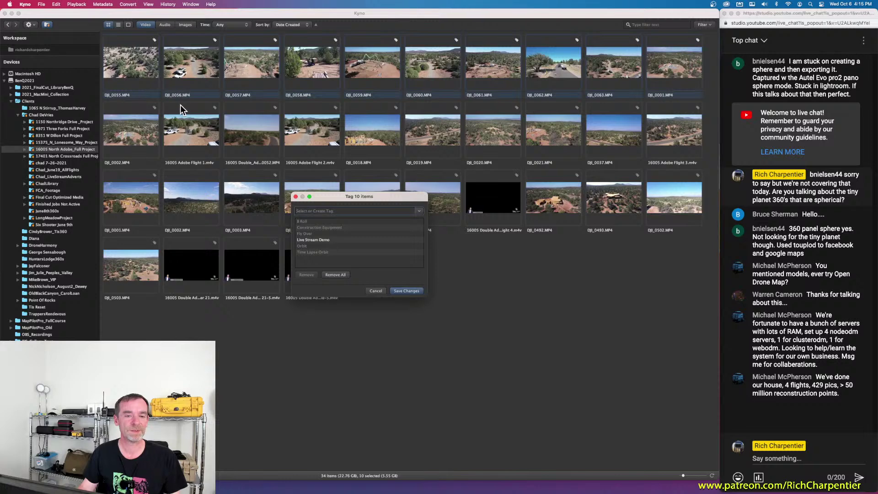
left_click(405, 291)
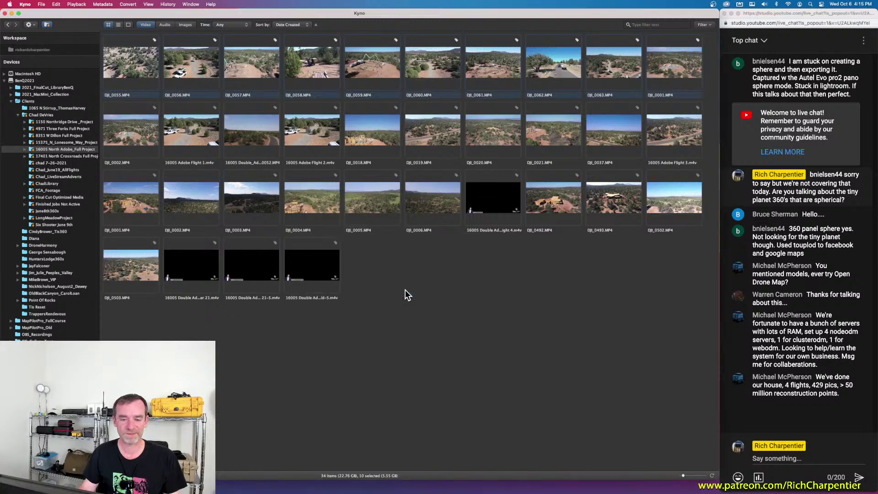
Step: View clip DJI_0056, then filter the grid to the 10 clips tagged 'Live Stream Demo'
double_click(185, 52)
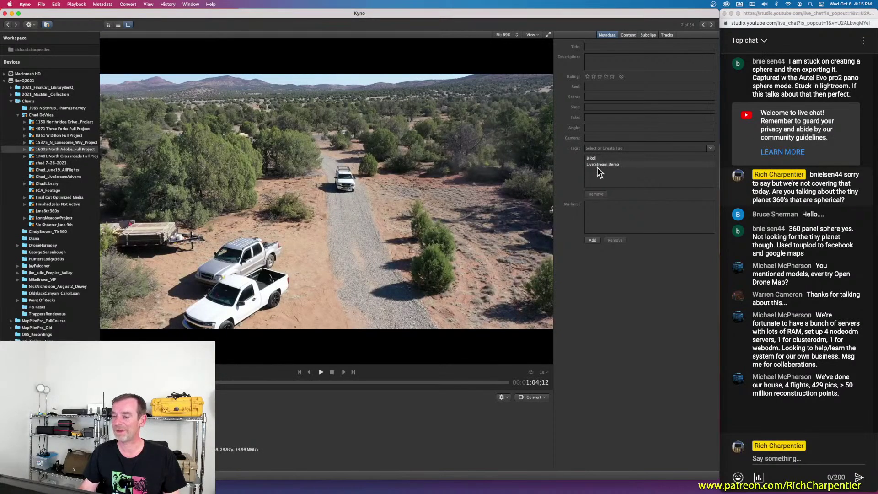
left_click(108, 25)
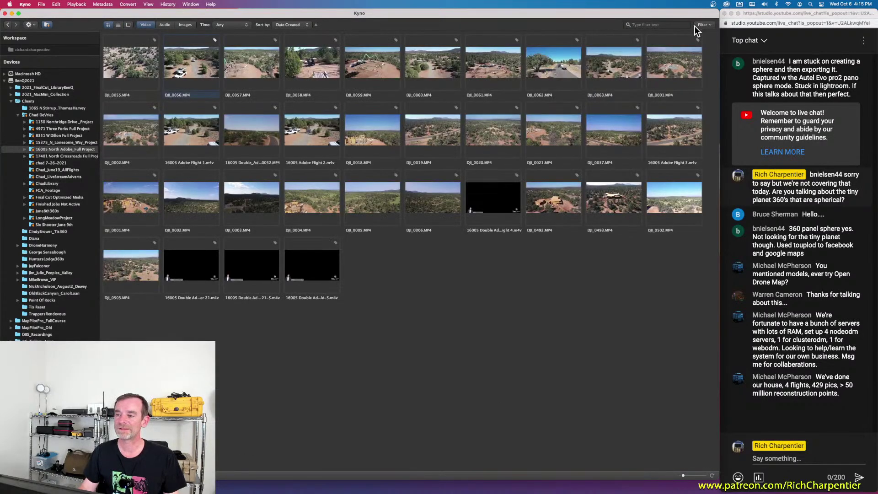
left_click(705, 25)
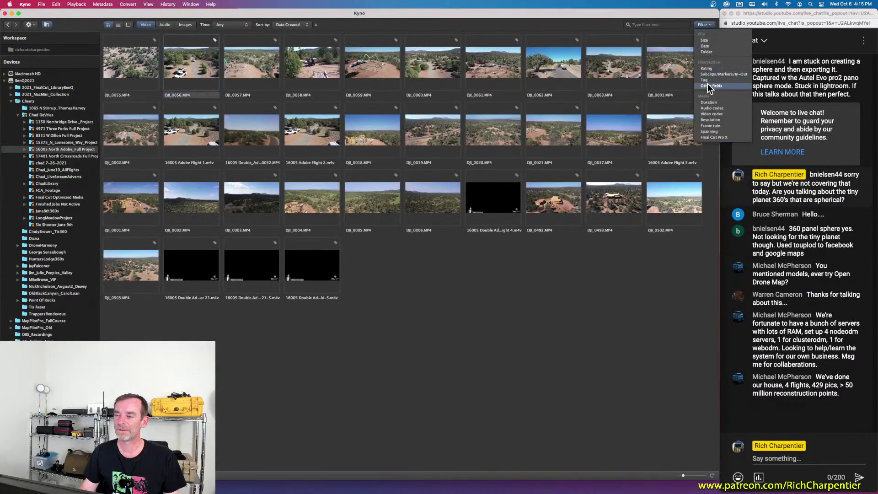
left_click(704, 79)
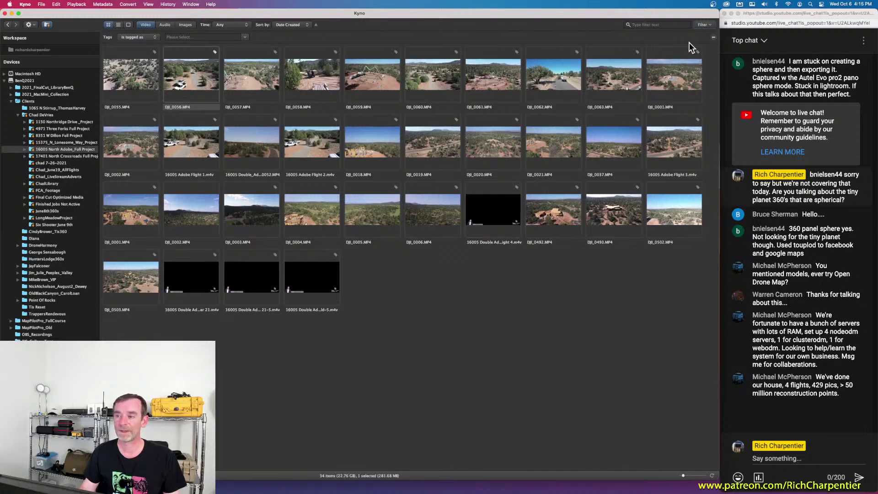
left_click(224, 37)
type("Live Stream Demo")
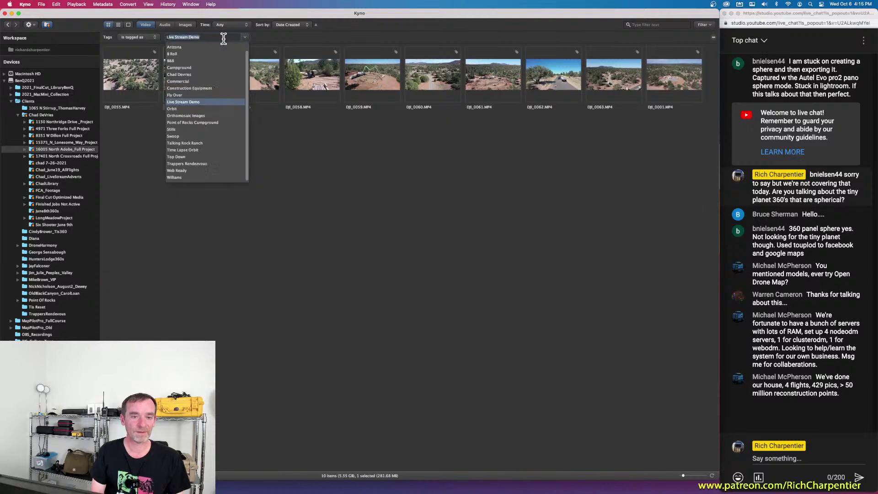
key("Return")
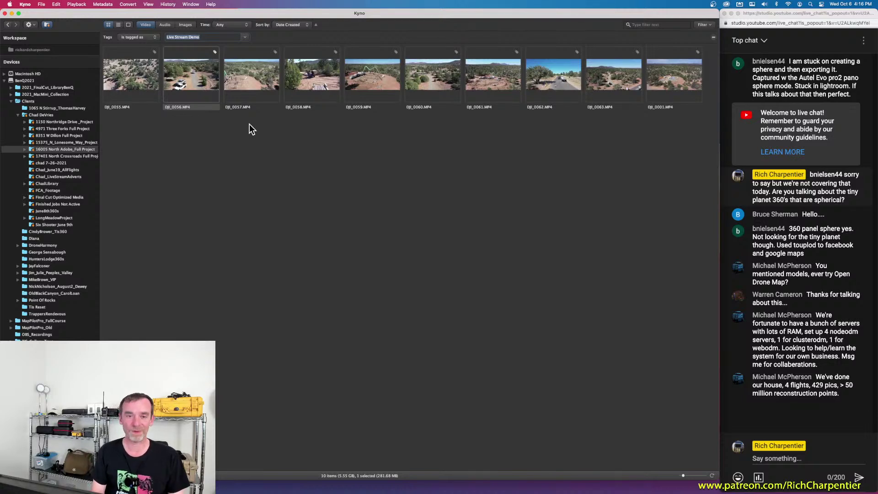
left_click(204, 37)
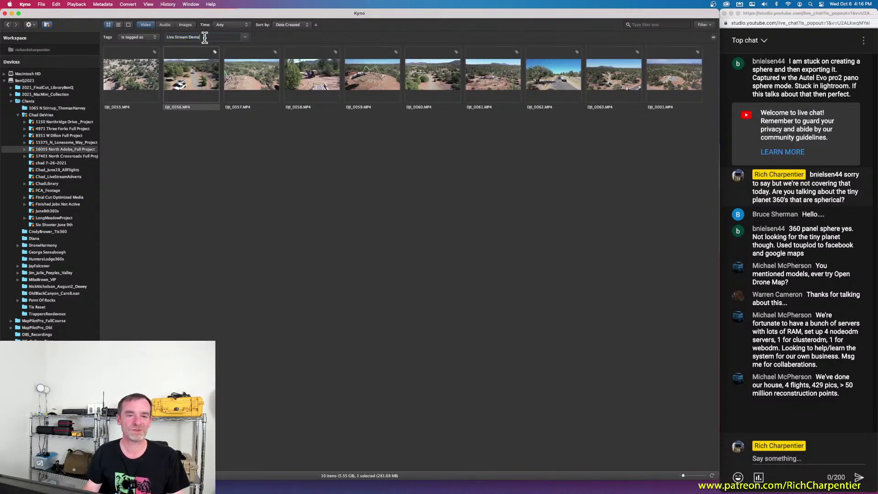
left_click(711, 27)
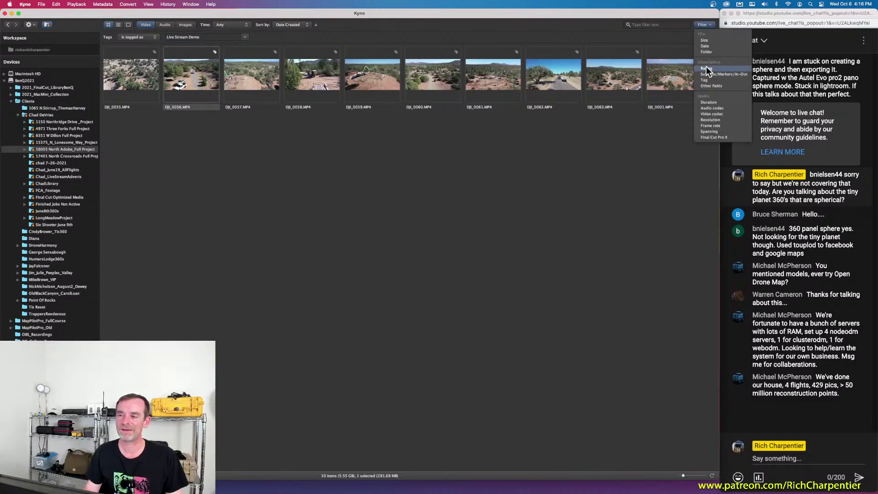
left_click(707, 80)
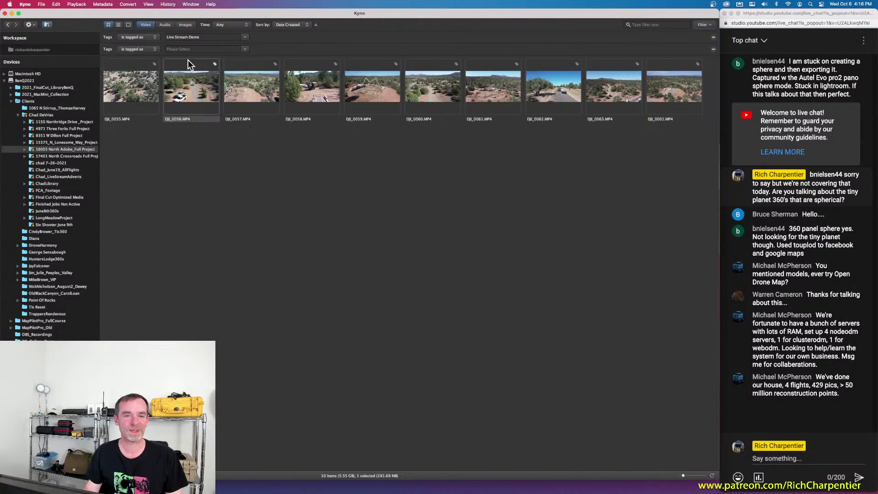
left_click(201, 50)
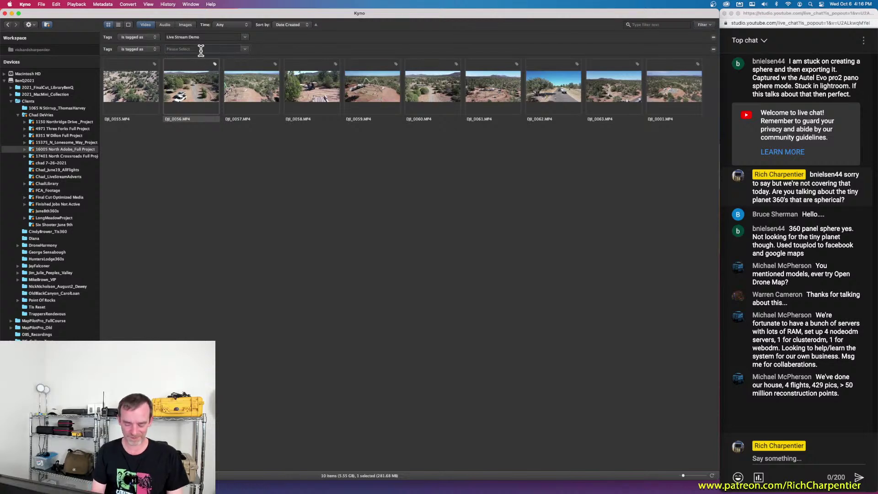
type("Orbit")
key("Return")
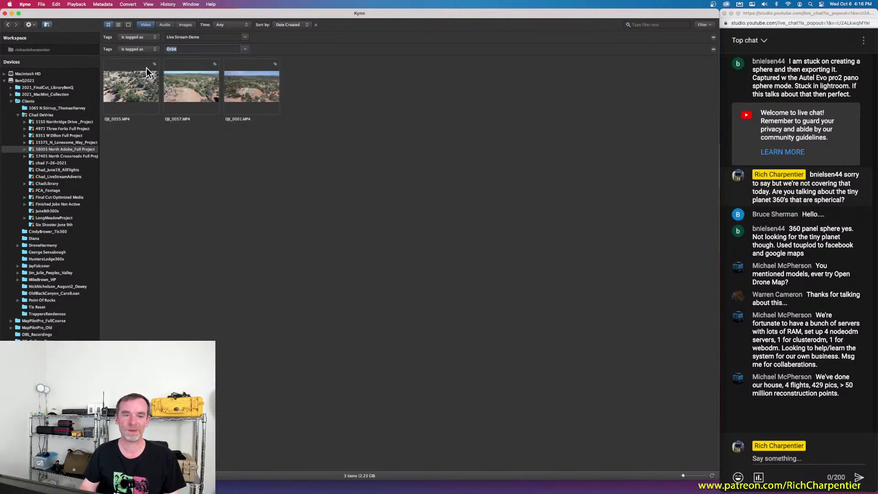
left_click(713, 50)
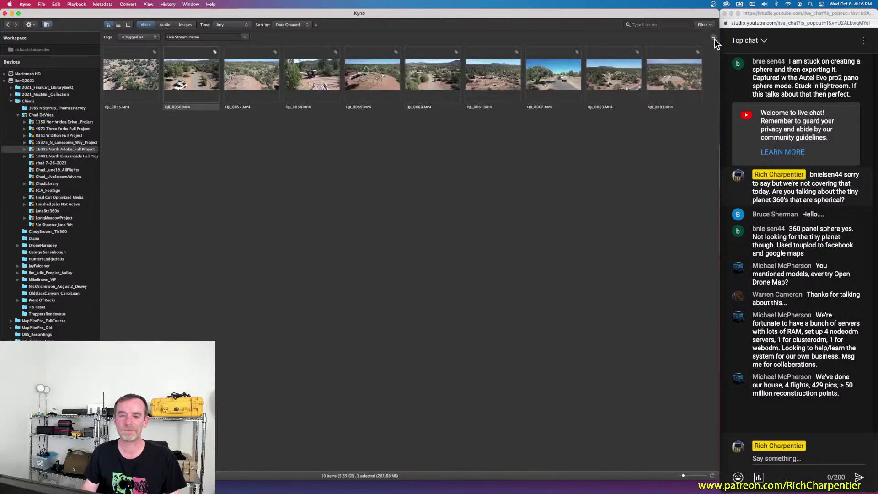
Step: Replace the Live Stream Demo filter with a 'Web Ready' tag filter, then remove it too
left_click(713, 38)
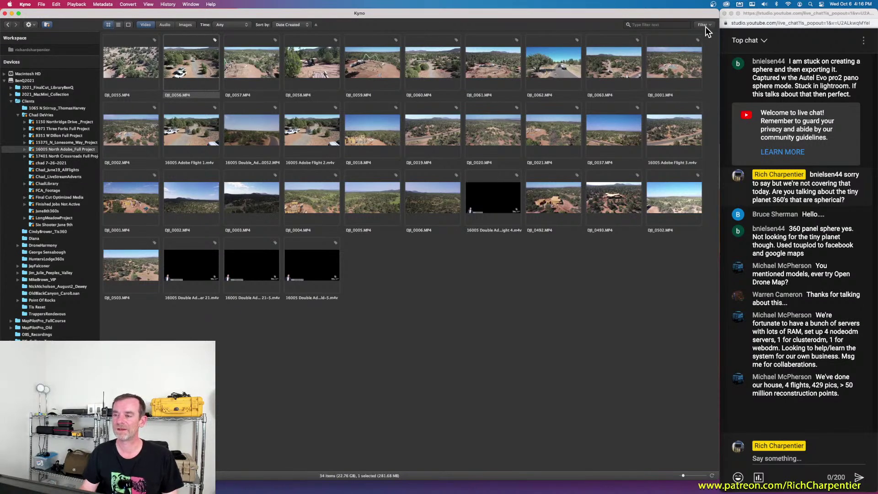
left_click(668, 26)
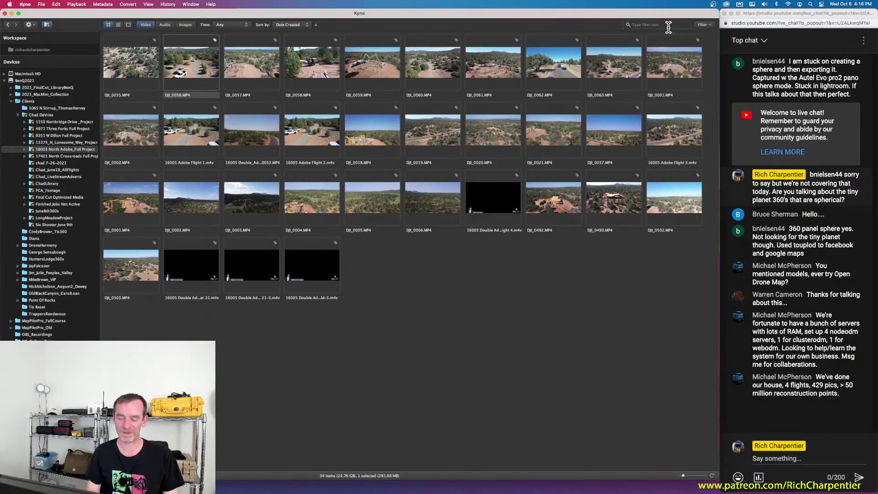
left_click(705, 25)
left_click(710, 76)
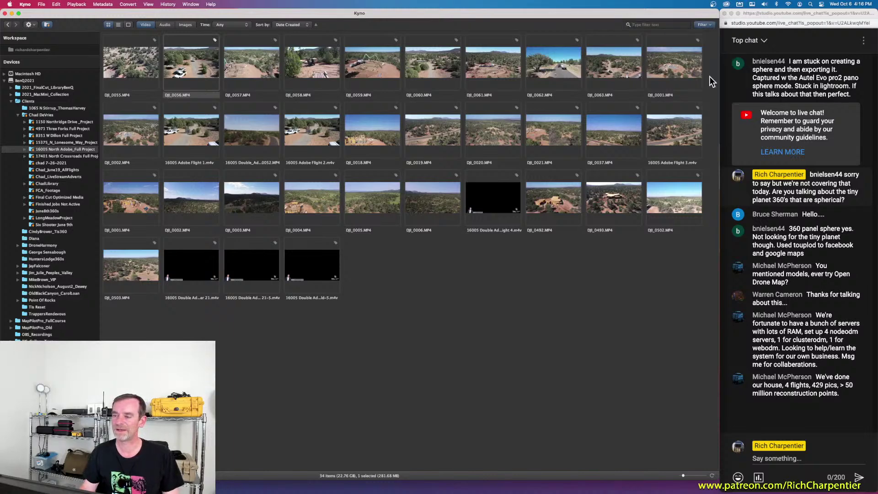
left_click(224, 37)
type("Web Ready")
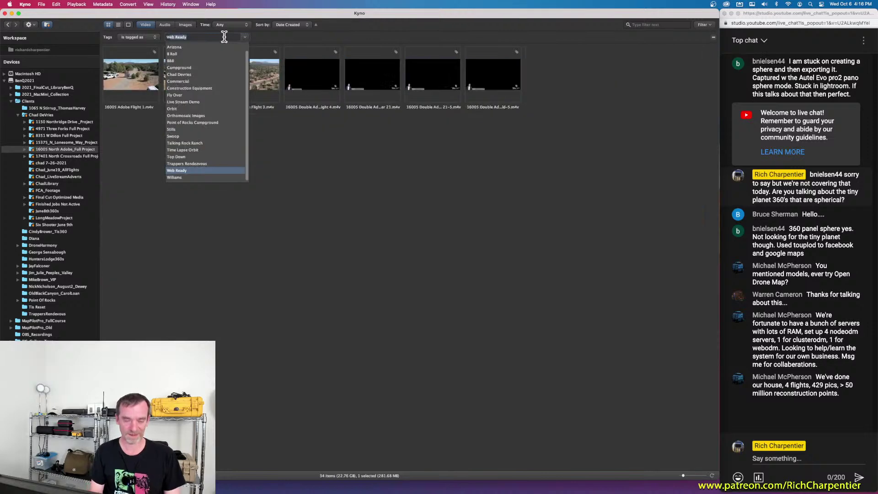
key("Return")
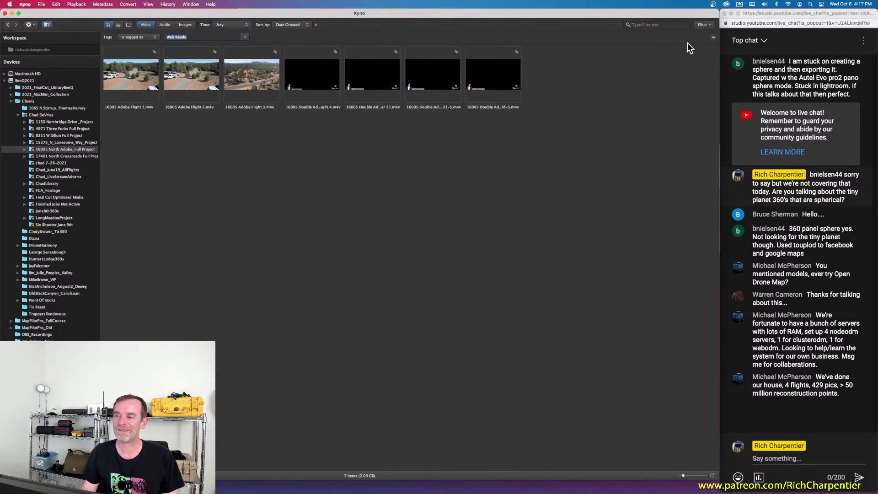
left_click(713, 37)
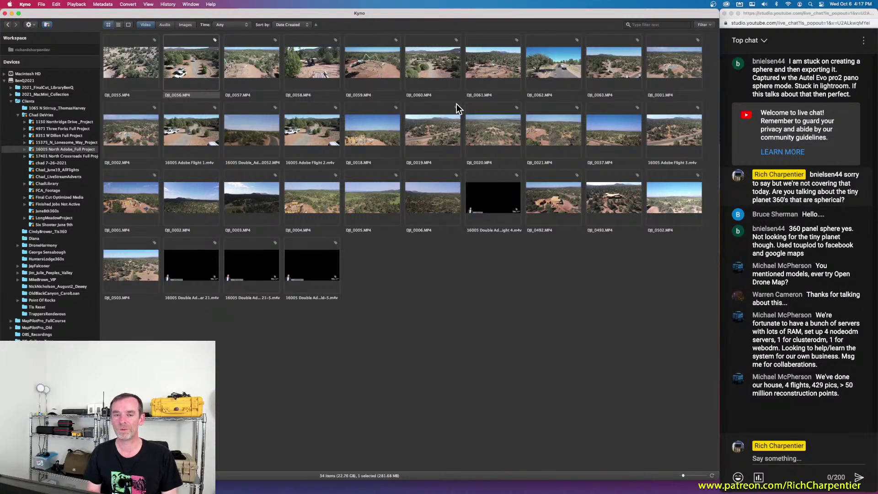
Step: Switch the media filter from Video to Images and scroll through the DNG and JPG stills
left_click(146, 25)
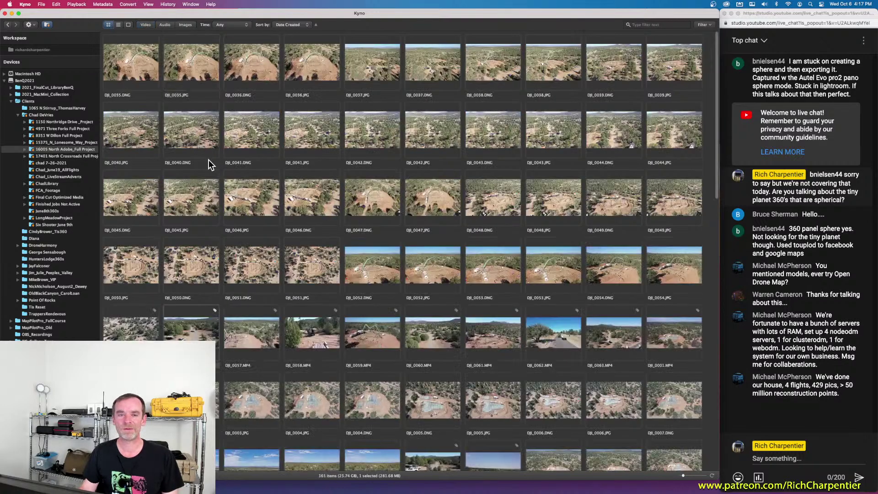
left_click(185, 25)
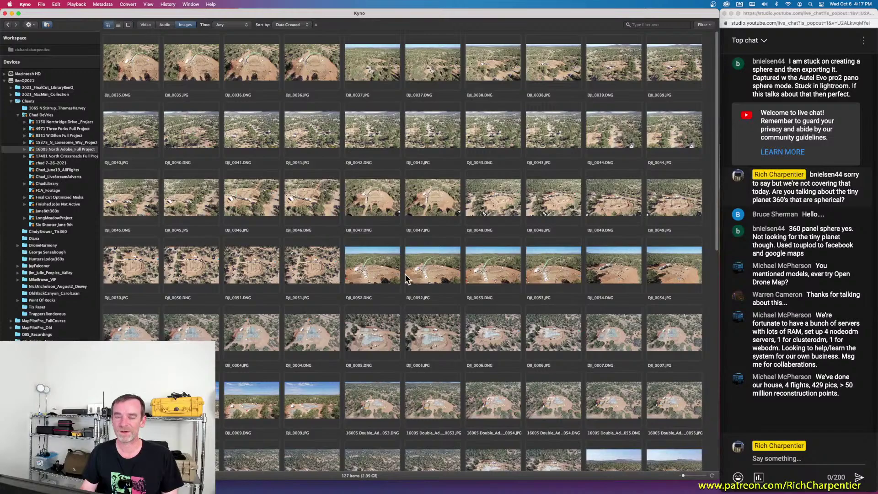
scroll(347, 201, "down", 5)
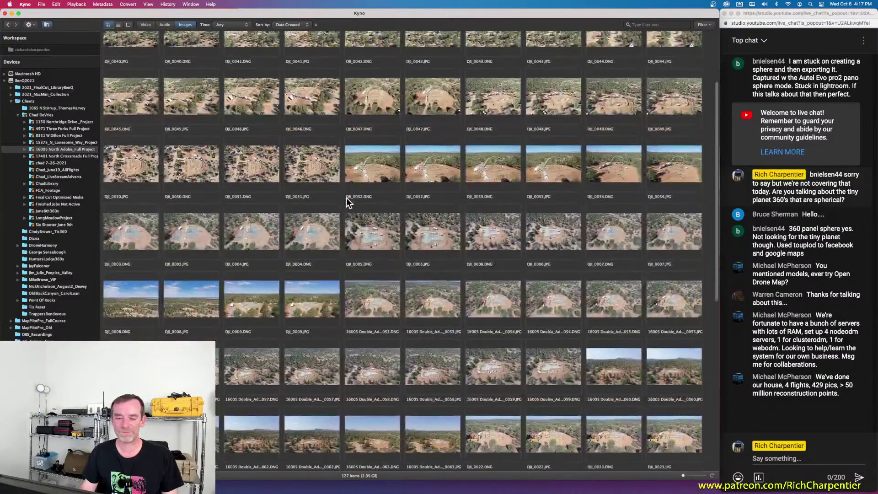
scroll(347, 201, "down", 3)
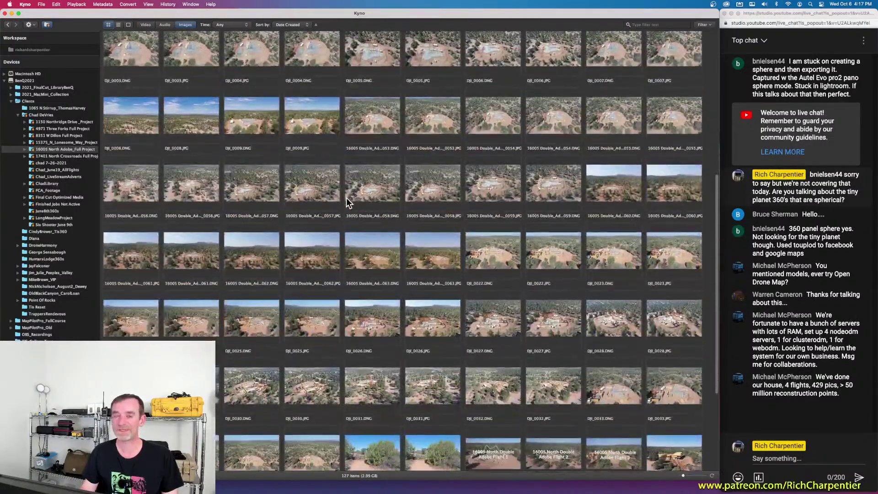
scroll(347, 197, "down", 2)
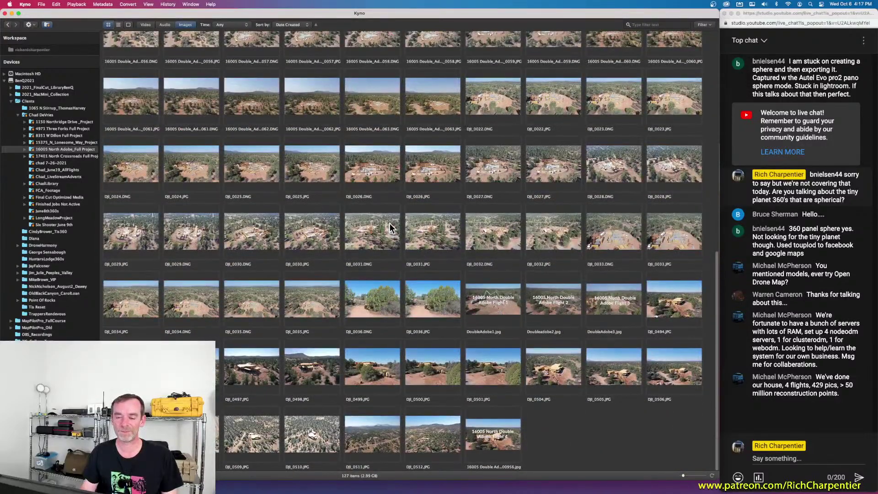
scroll(390, 224, "up", 3)
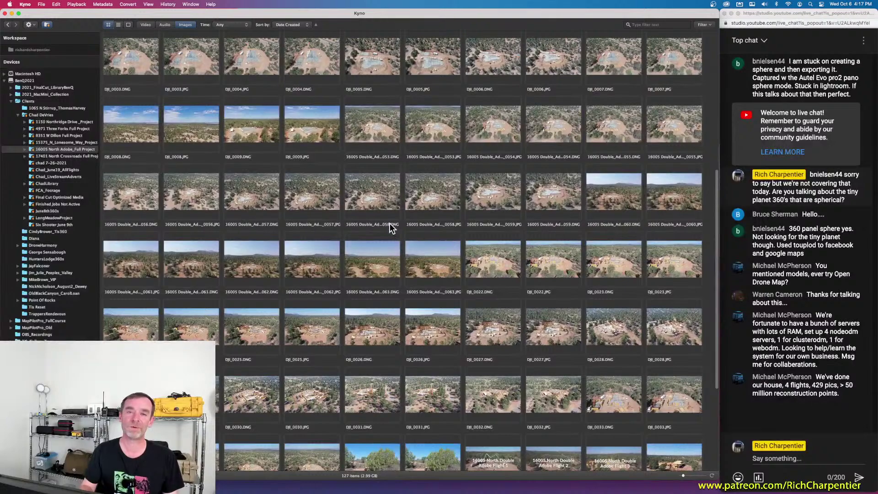
scroll(367, 205, "up", 5)
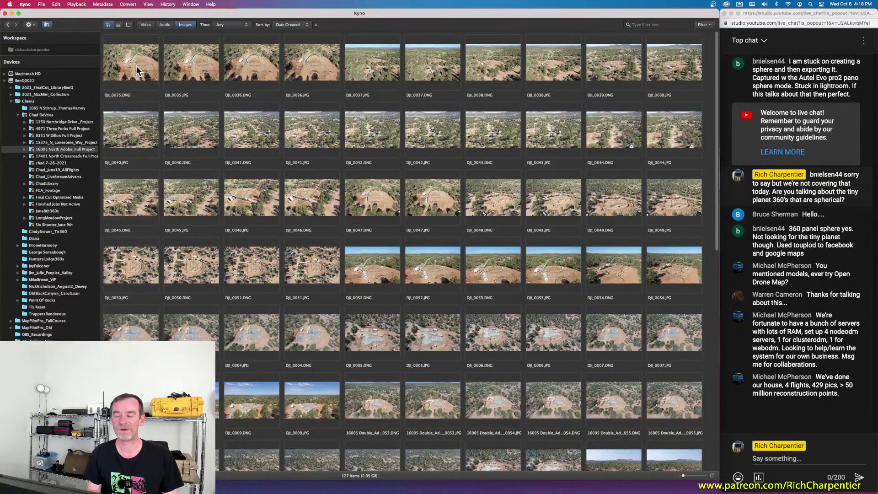
Step: Open DJI_0035.DNG in the viewer and give it a five-star rating, leaving the description unchanged
double_click(136, 70)
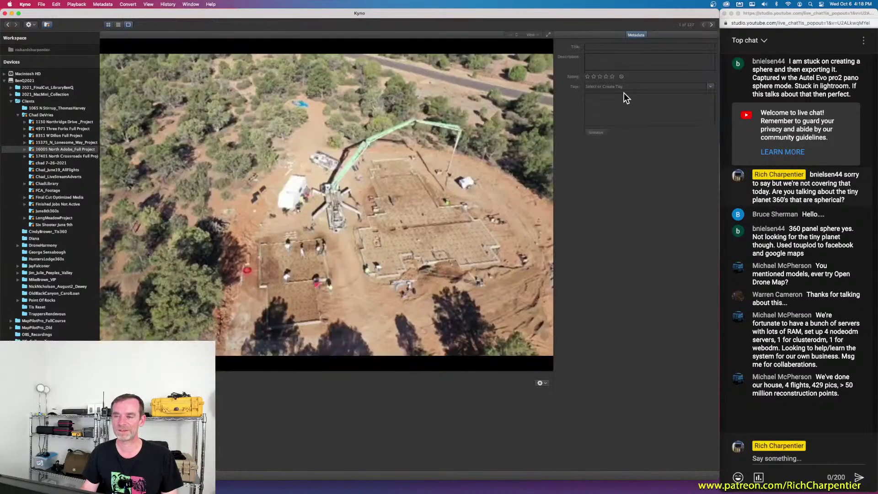
left_click(613, 77)
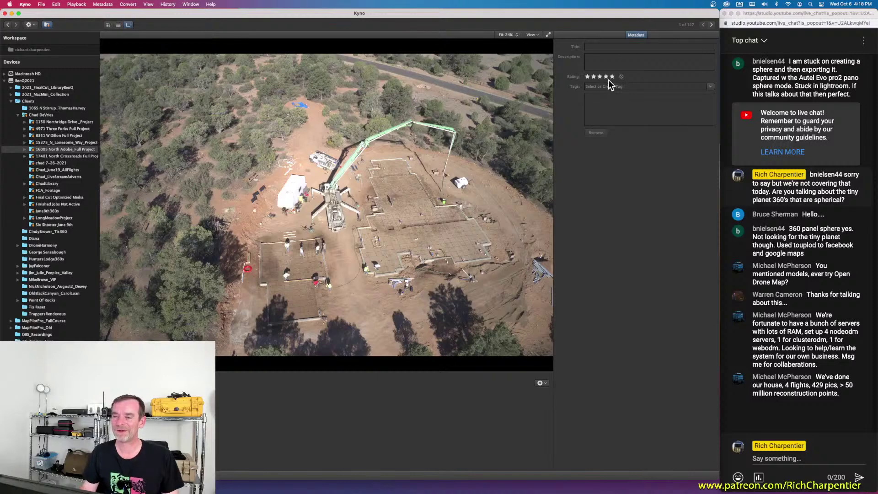
left_click(596, 59)
left_click(636, 135)
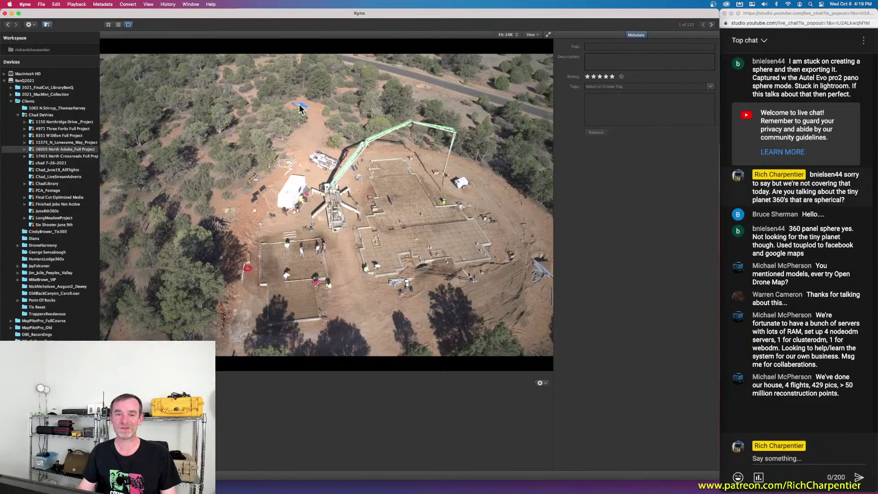
Step: Reopen DJI_0035.DNG from the grid and mark it as rejected
left_click(109, 25)
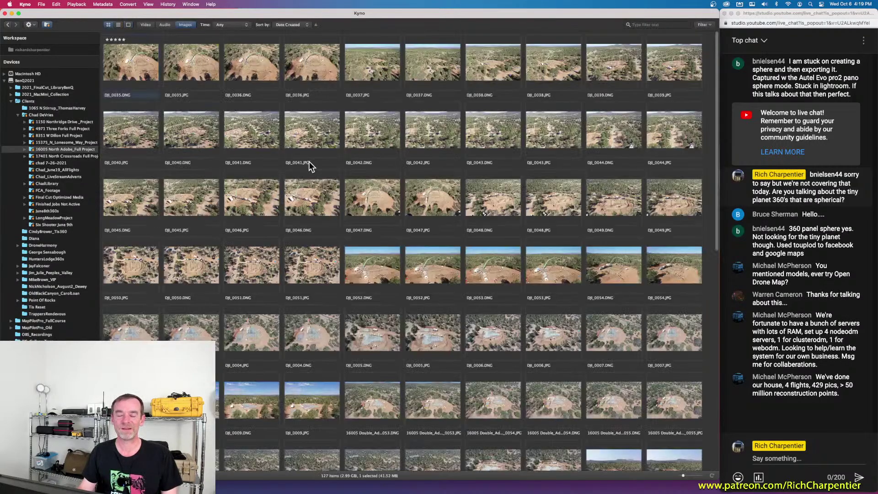
mouse_move(310, 166)
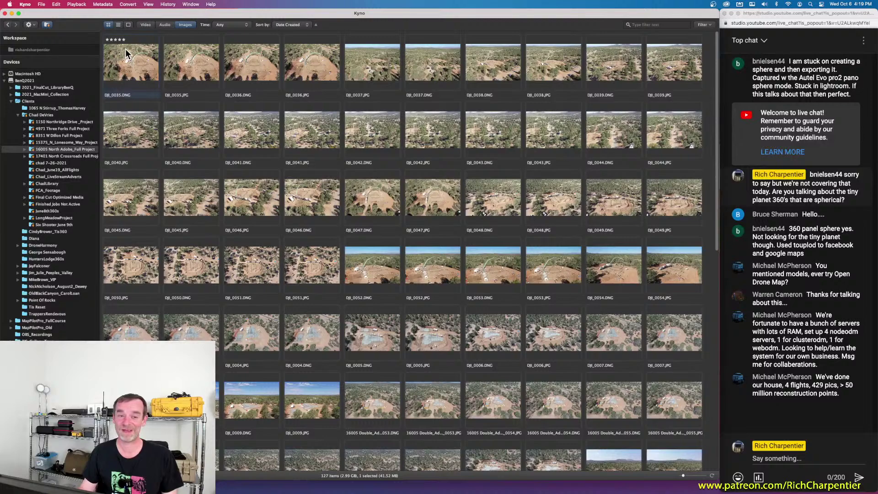
double_click(135, 68)
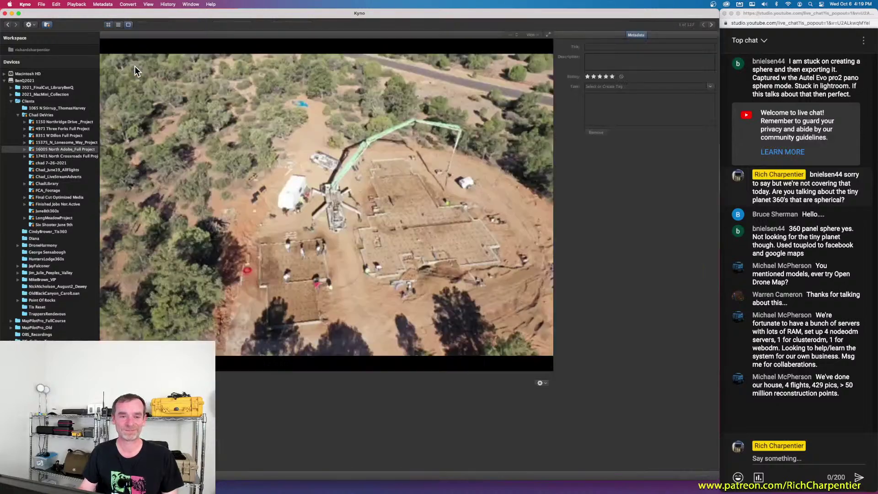
left_click(622, 76)
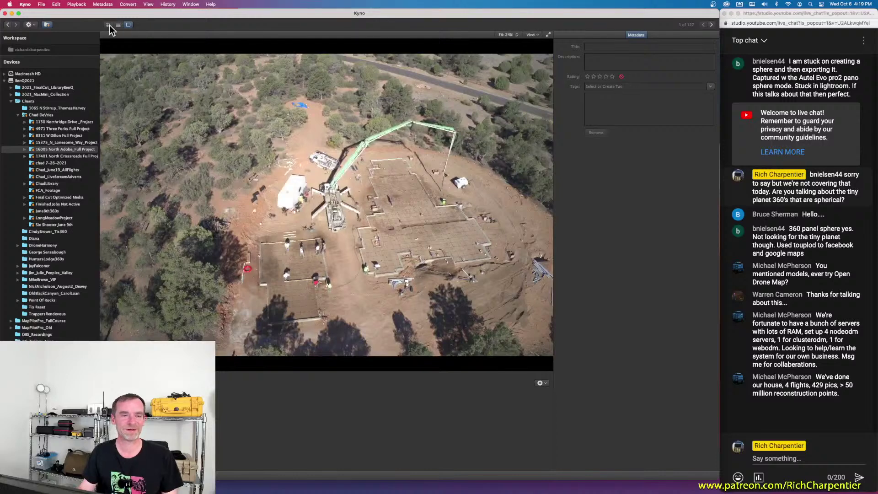
left_click(109, 25)
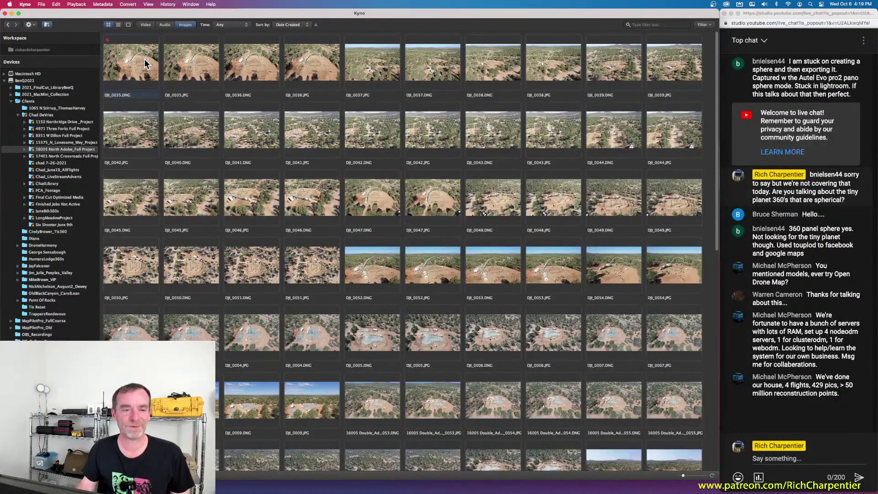
Step: Reopen DJI_0035.DNG to check it stays rejected, then return to the grid
double_click(115, 52)
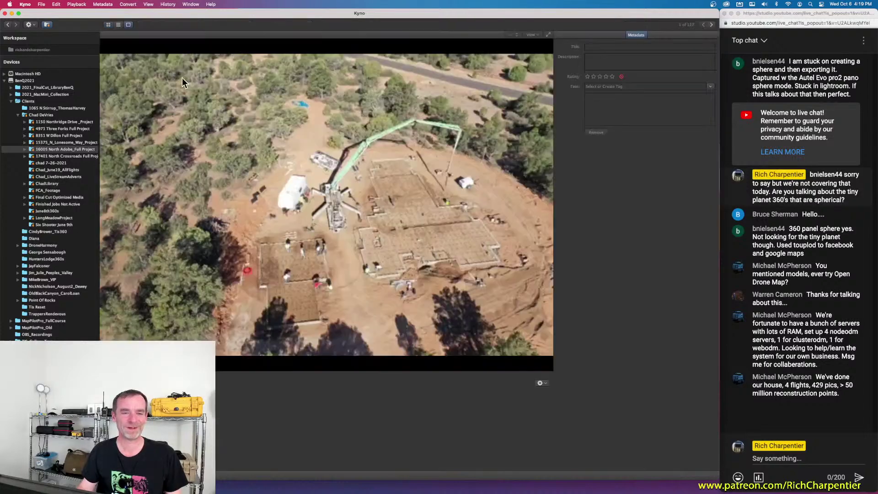
left_click(621, 77)
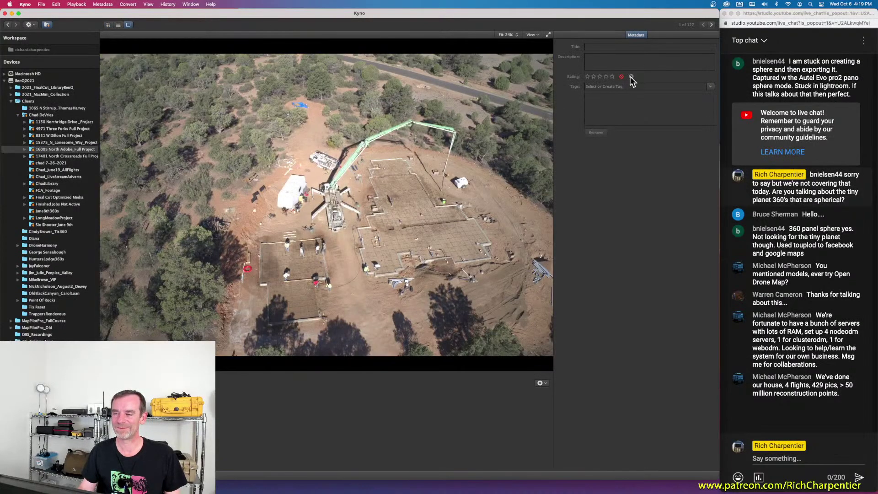
left_click(109, 25)
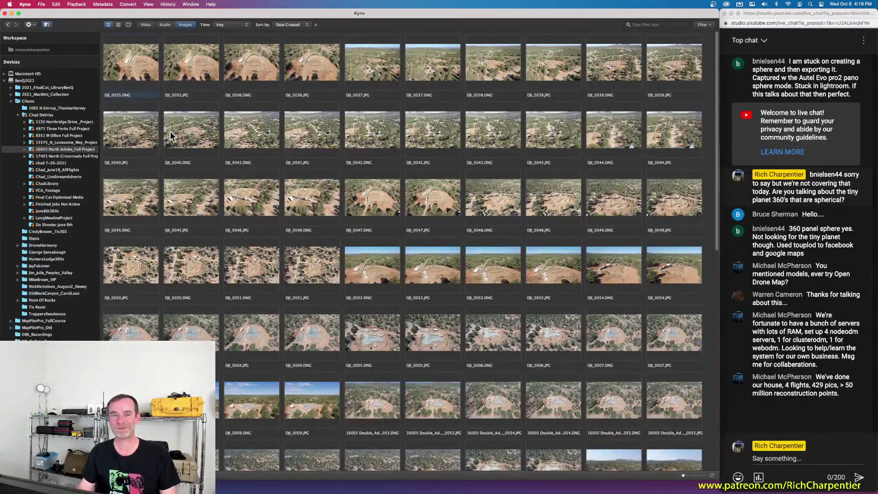
Step: Show the Open With application list for DJI_0035.DNG, including Affinity Photo and Lightroom
right_click(127, 60)
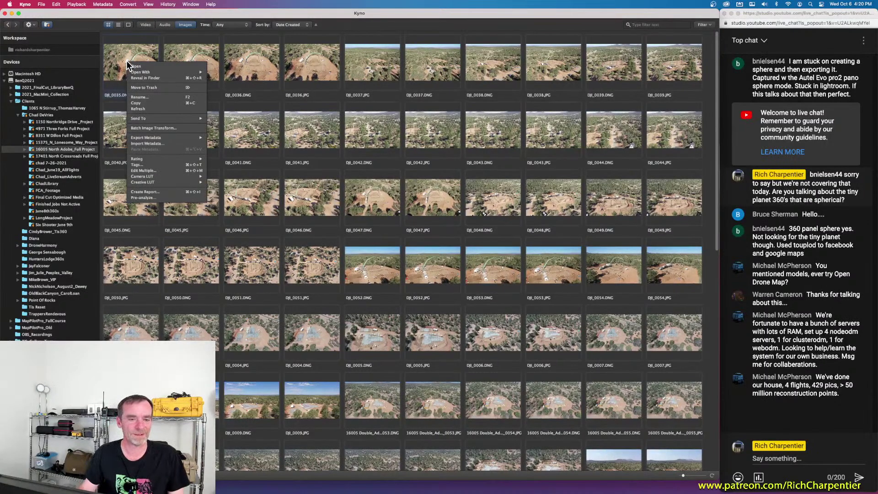
mouse_move(167, 117)
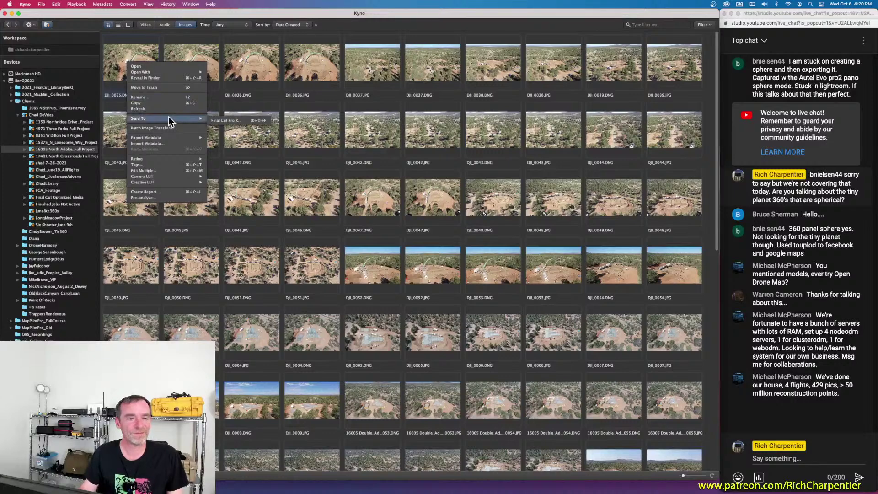
mouse_move(162, 75)
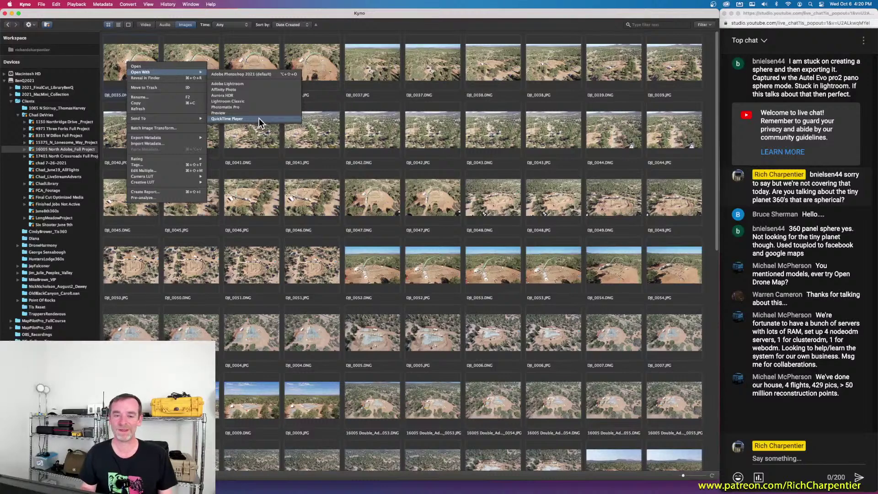
left_click(246, 91)
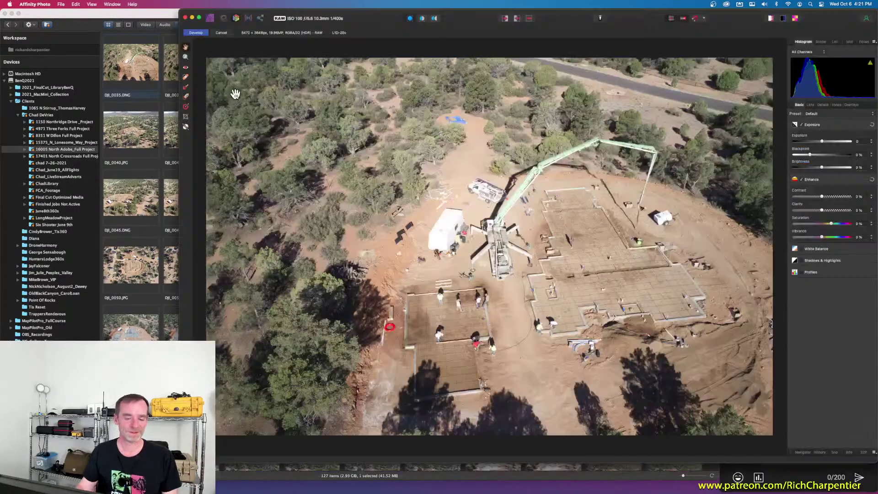
left_click_drag(392, 23, 211, 5)
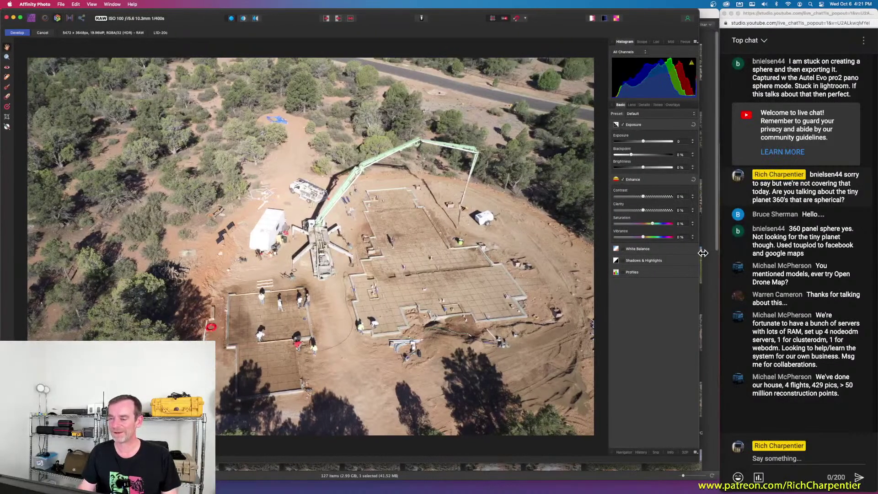
left_click_drag(701, 252, 719, 252)
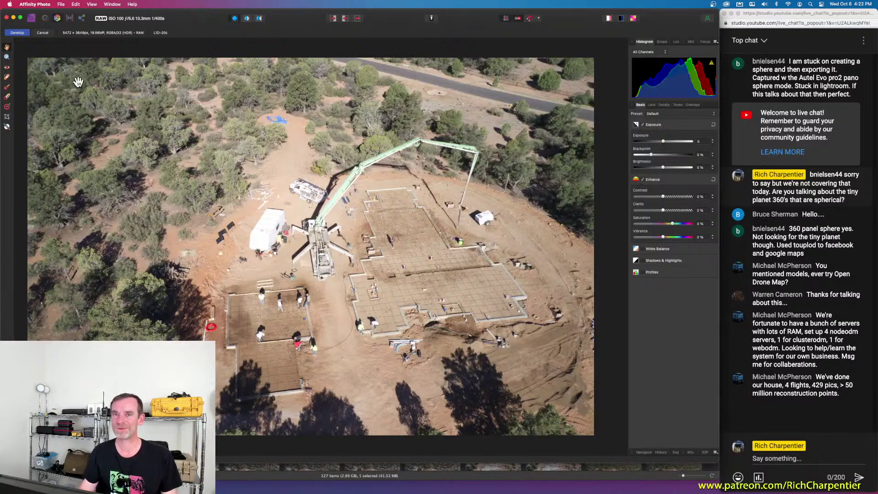
left_click(14, 18)
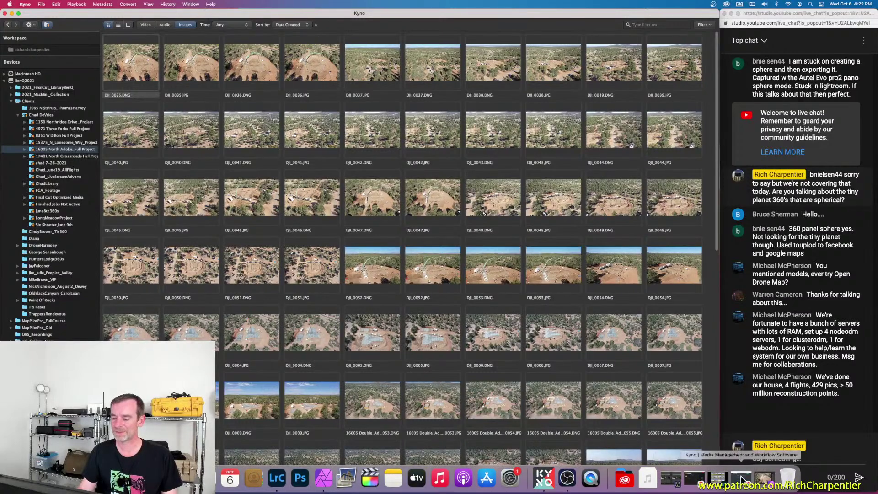
left_click(762, 480)
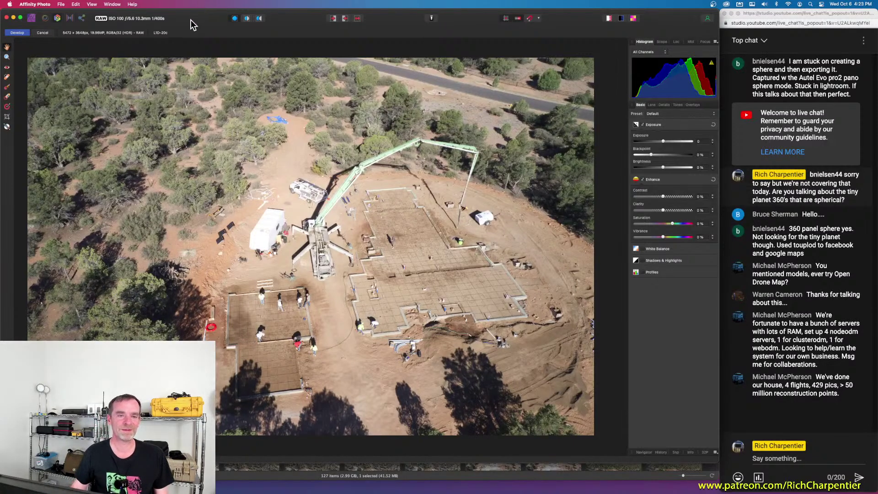
Step: Attempt to quit Affinity Photo, cancel the DJI_0035.DNG RAW develop, and minimize the window
left_click(35, 5)
left_click(51, 91)
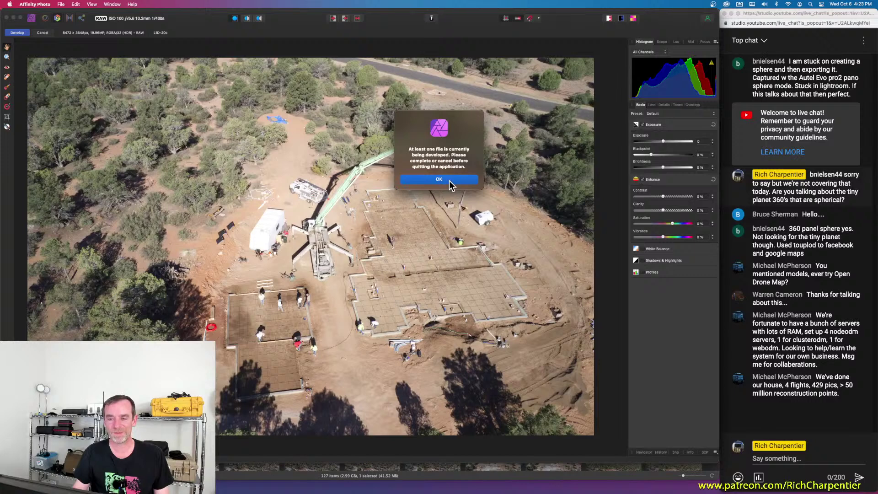
left_click(451, 185)
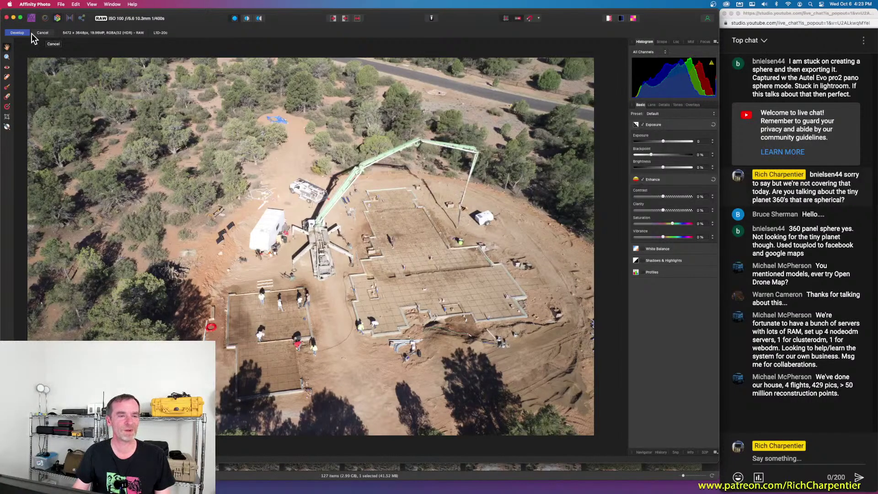
left_click(44, 34)
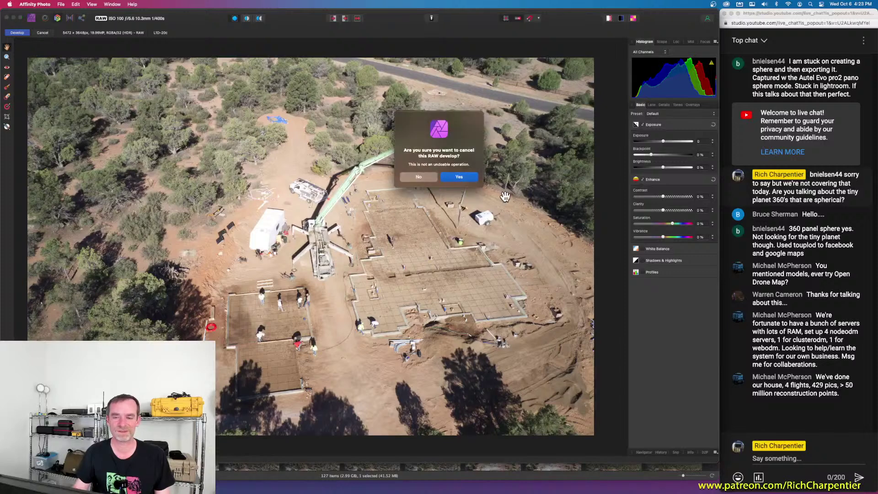
left_click(458, 179)
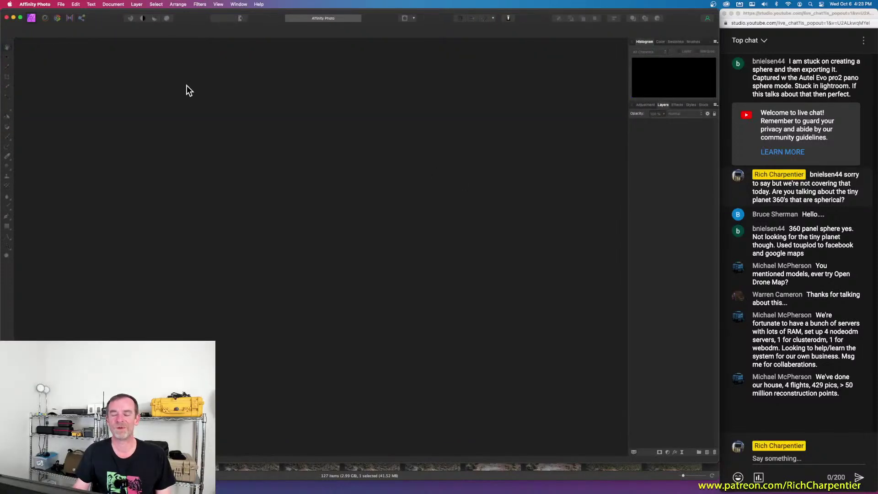
left_click(13, 18)
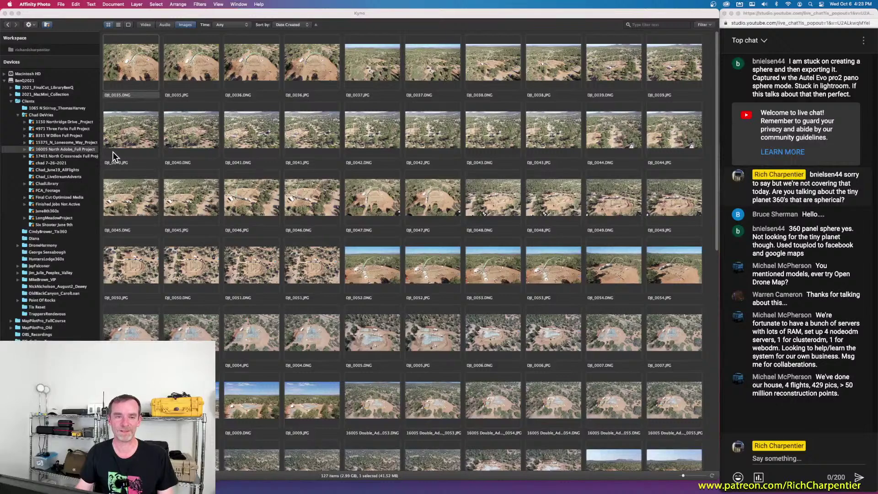
Step: Browse the DJI_0035.JPG context menu, then turn off the Images filter to show all media
right_click(188, 66)
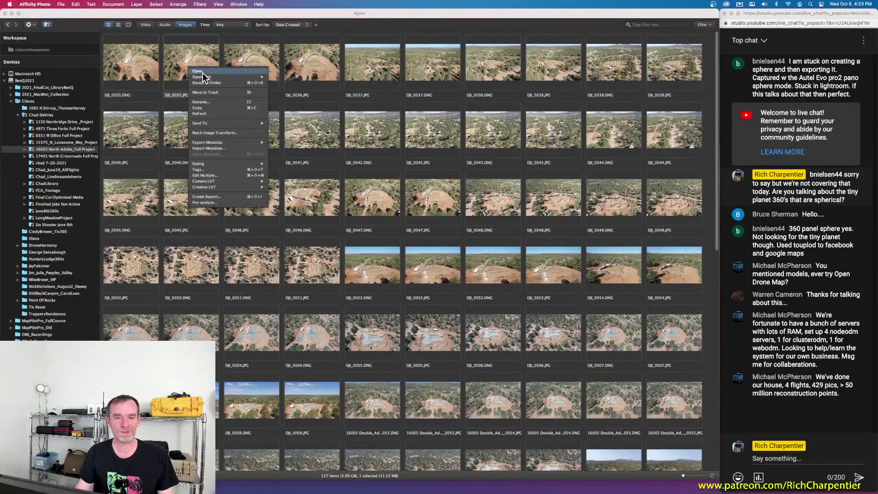
mouse_move(216, 77)
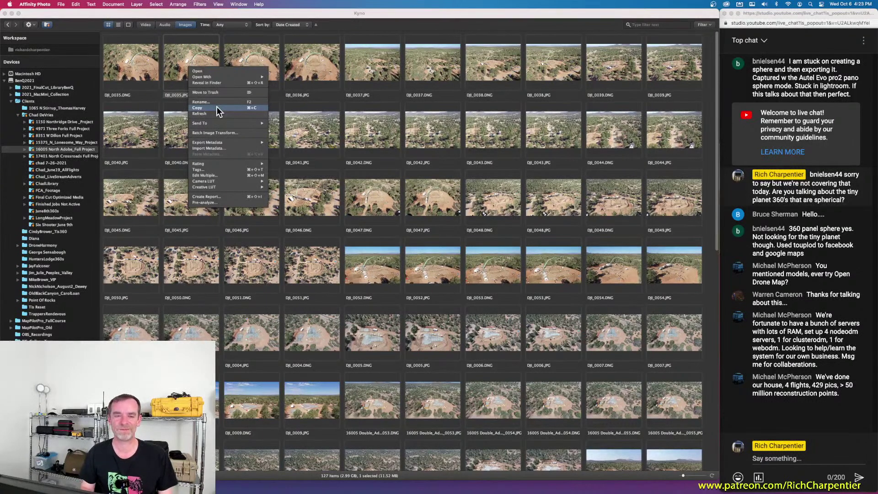
mouse_move(217, 120)
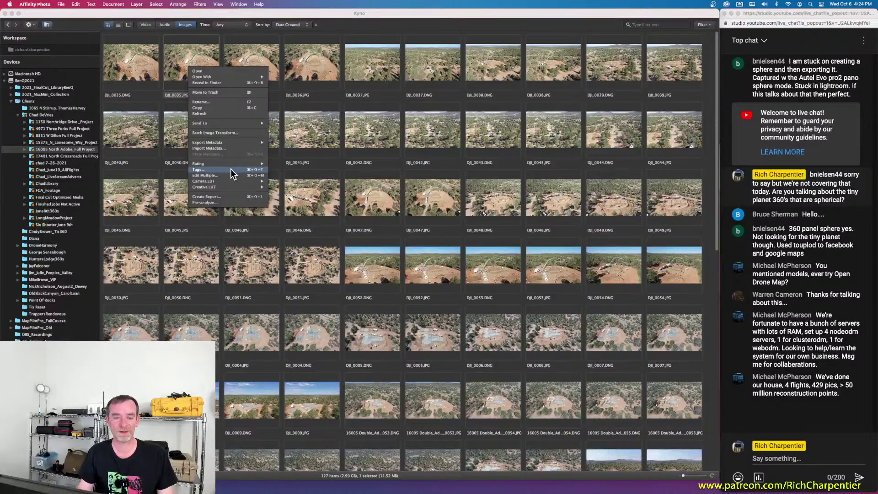
left_click(188, 25)
left_click(190, 25)
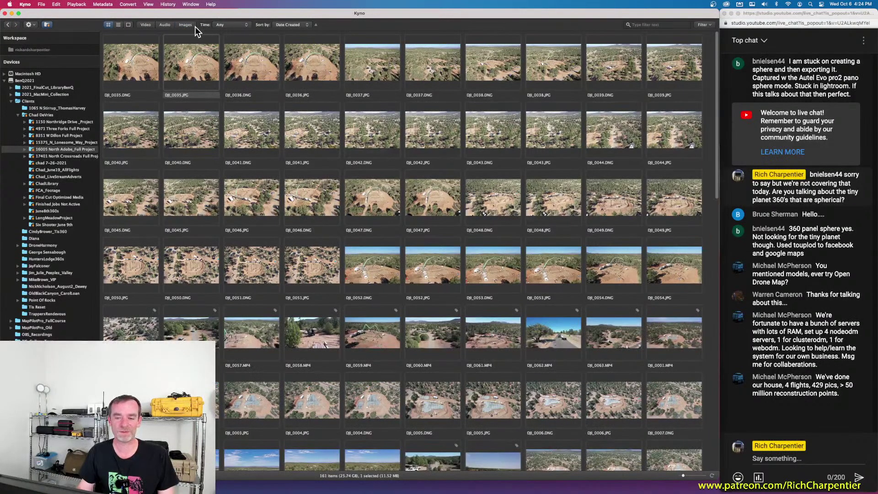
Step: Limit the grid to the 34 video clips and select DJI_0057.MP4
left_click(144, 26)
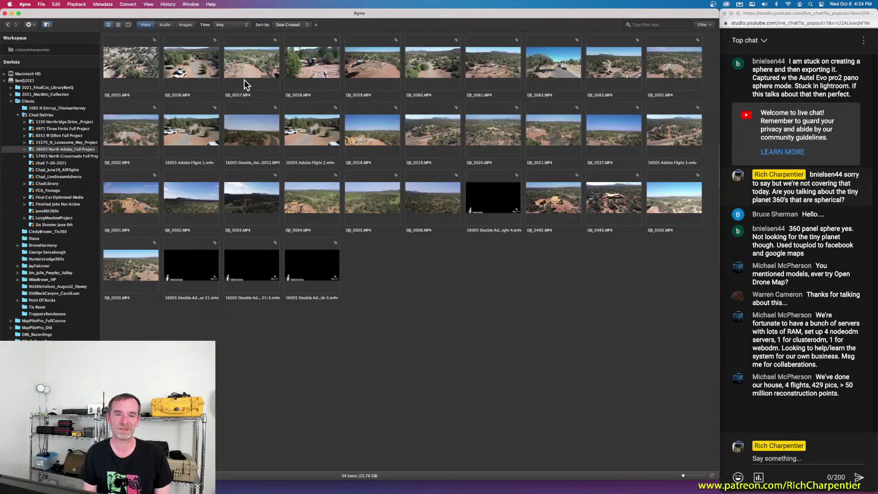
left_click(262, 70)
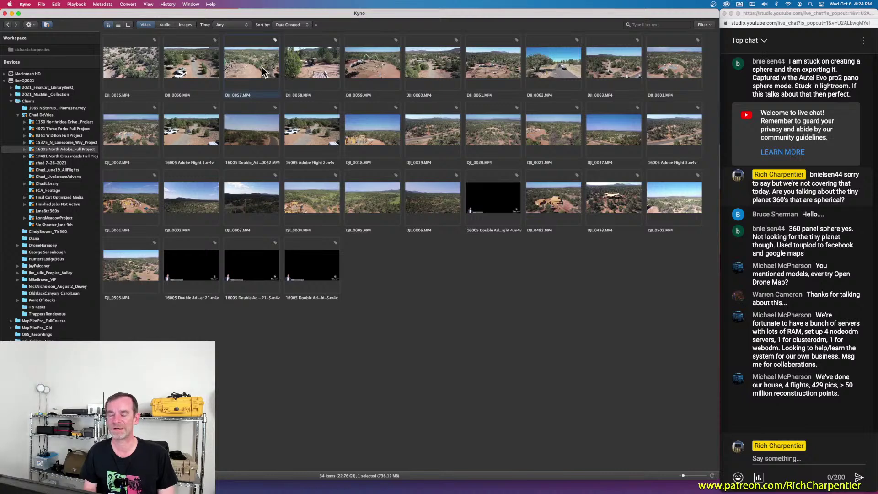
Step: Play the second drone clip in the viewer and scrub forward to the concrete pour footage
double_click(194, 60)
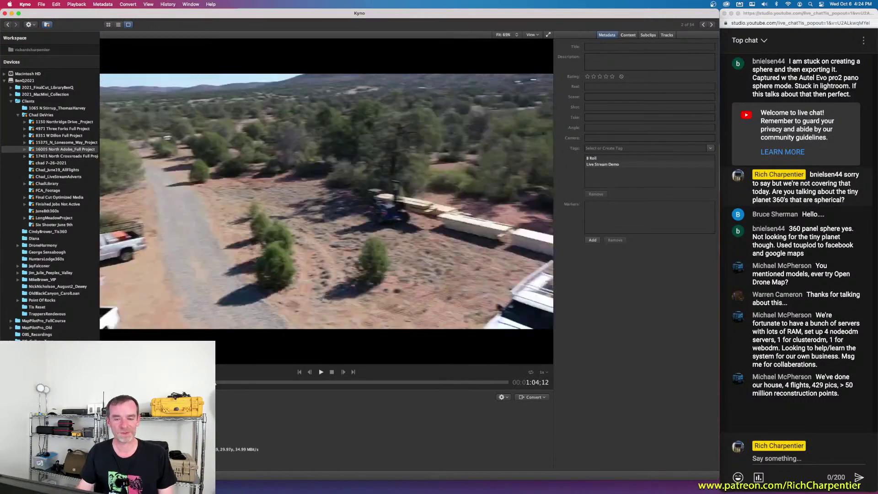
left_click_drag(223, 379, 339, 382)
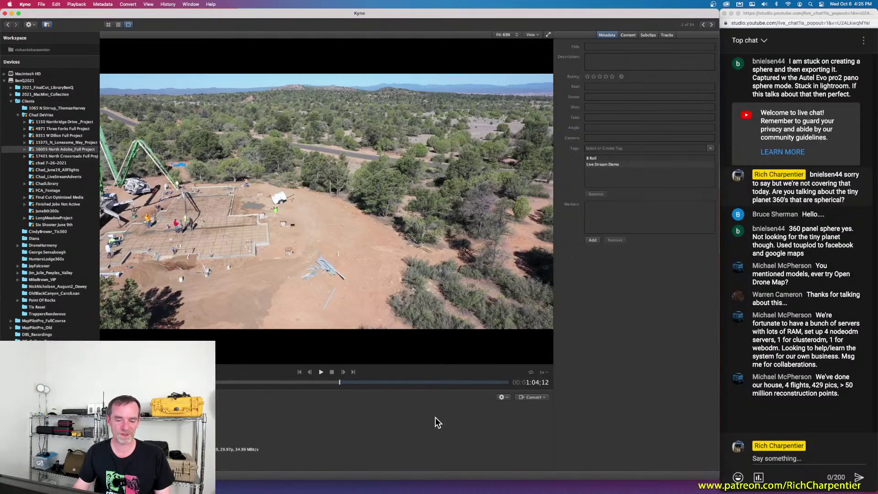
left_click_drag(340, 383, 398, 380)
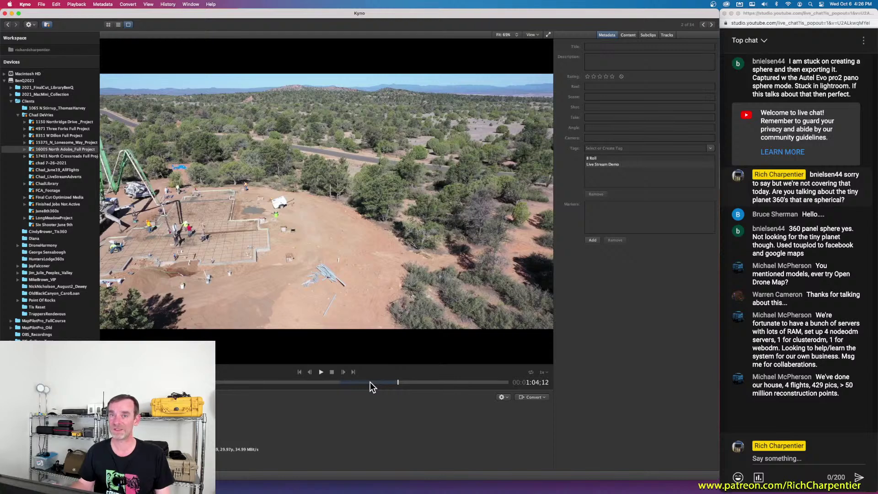
Step: Browse the Convert menu's Editing and Web formats without converting, then scrub the drone clip slightly earlier
left_click(543, 398)
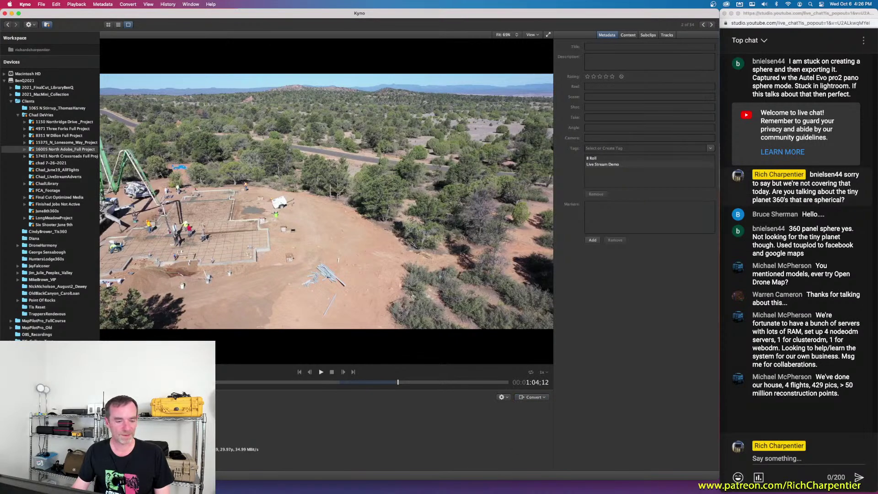
left_click(137, 373)
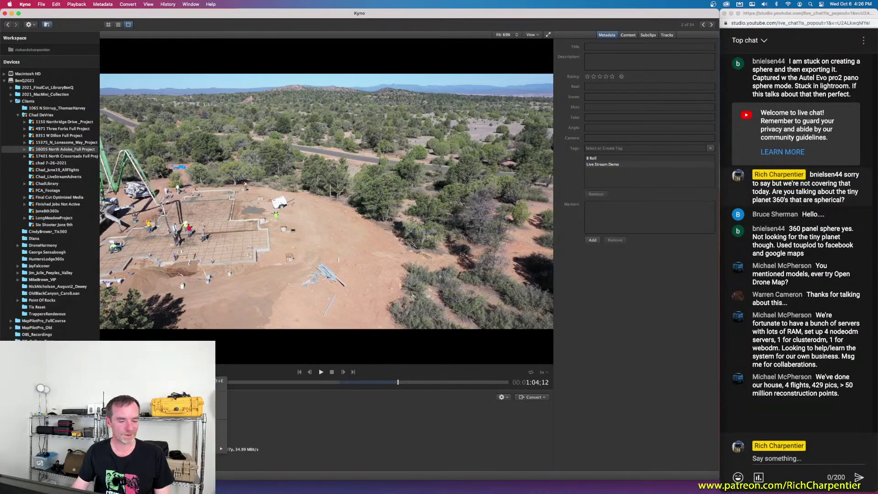
left_click(545, 398)
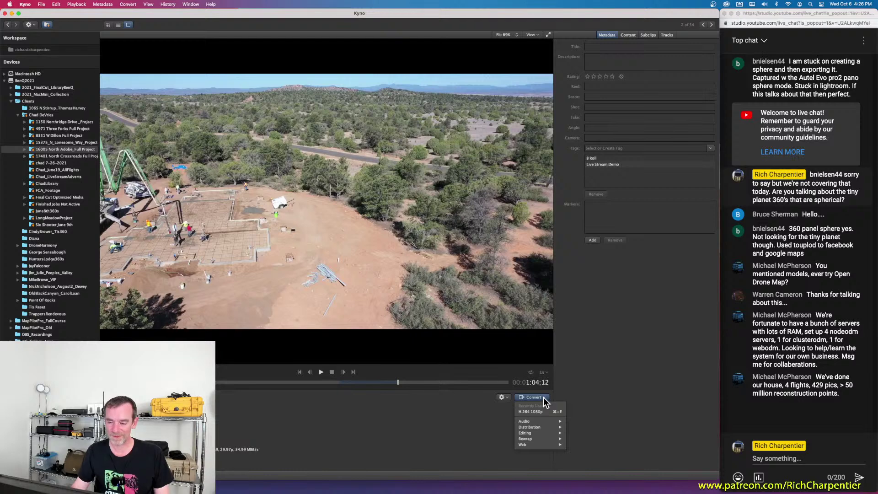
mouse_move(535, 433)
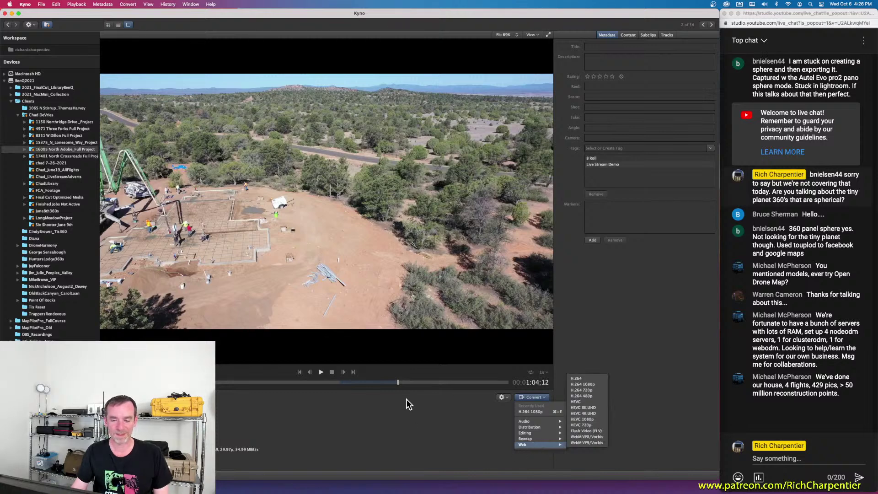
left_click(398, 383)
left_click_drag(391, 383, 350, 383)
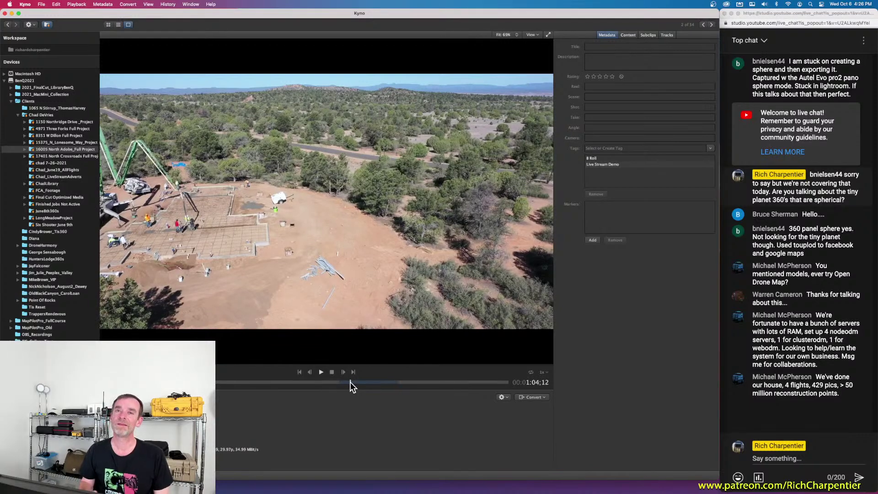
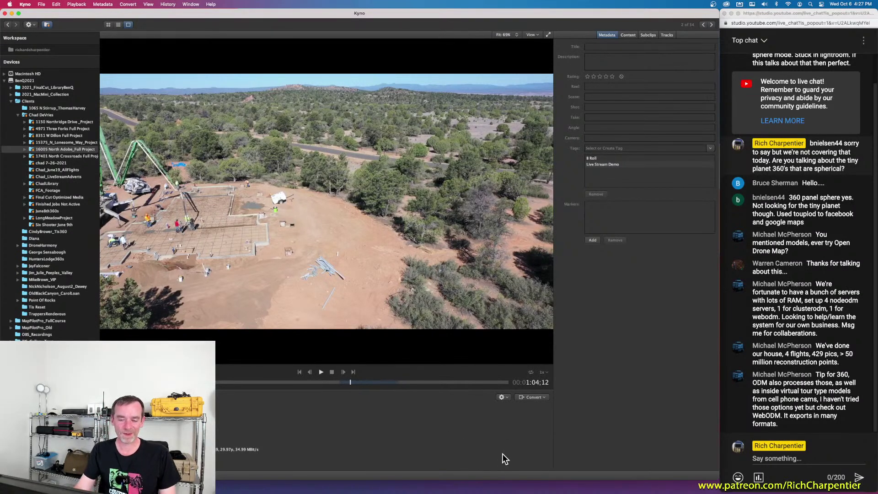
Step: Open the drone clip's gear action menu and reveal the Export Subclips format list
left_click(504, 398)
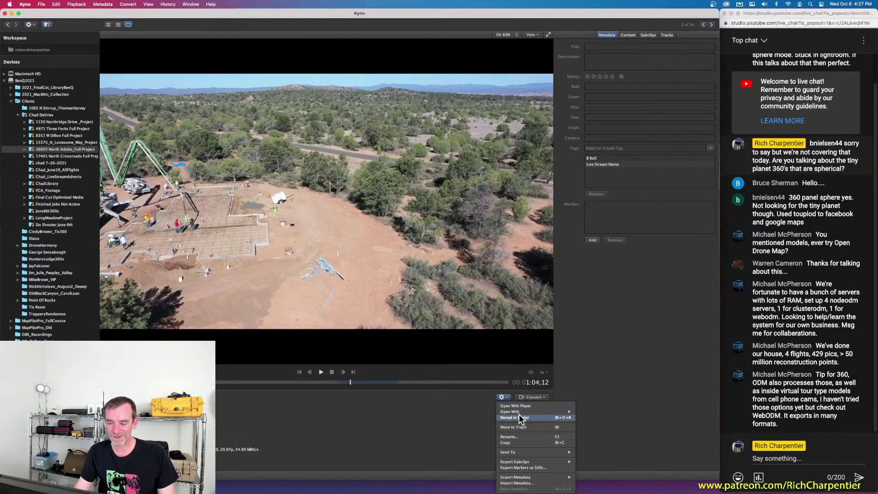
mouse_move(518, 414)
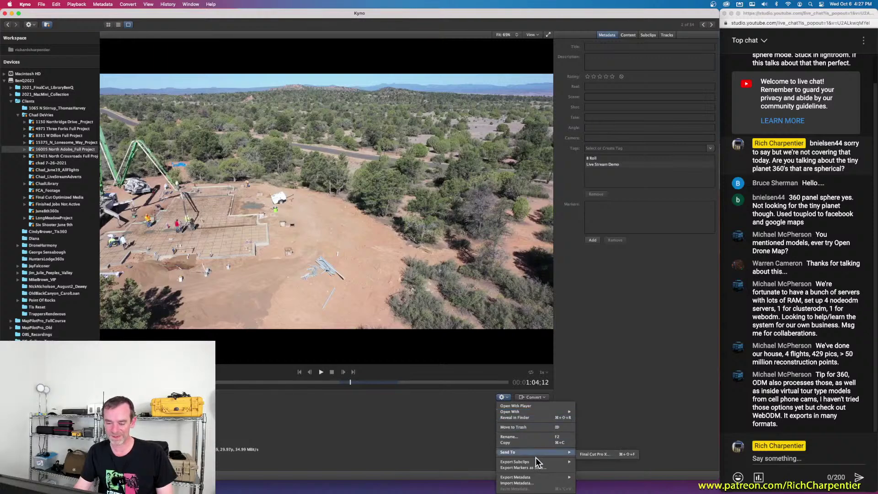
mouse_move(533, 462)
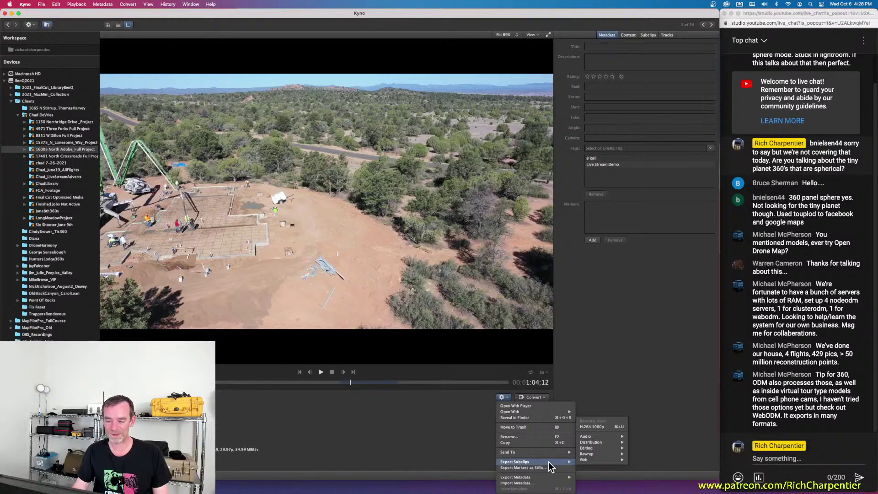
Step: Export the subclip as H.264 1080p, renaming OverhouseSwoop to LivestreamDemo, and start the export
left_click(596, 426)
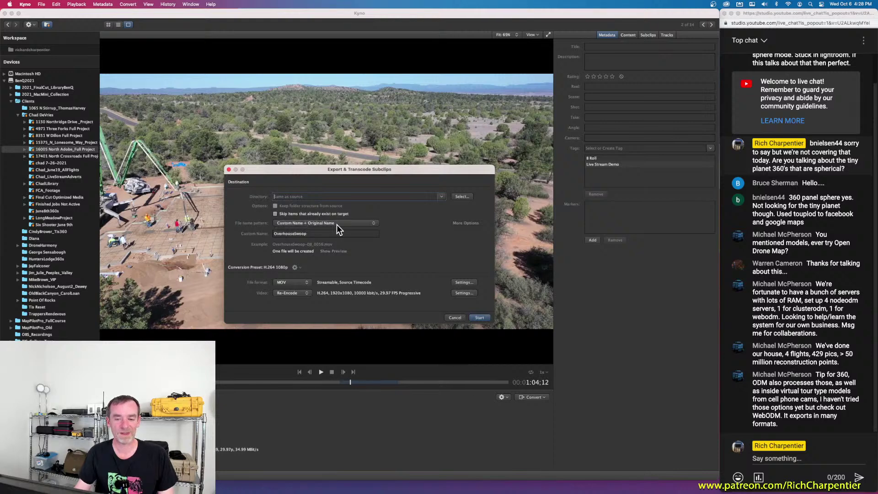
left_click(319, 234)
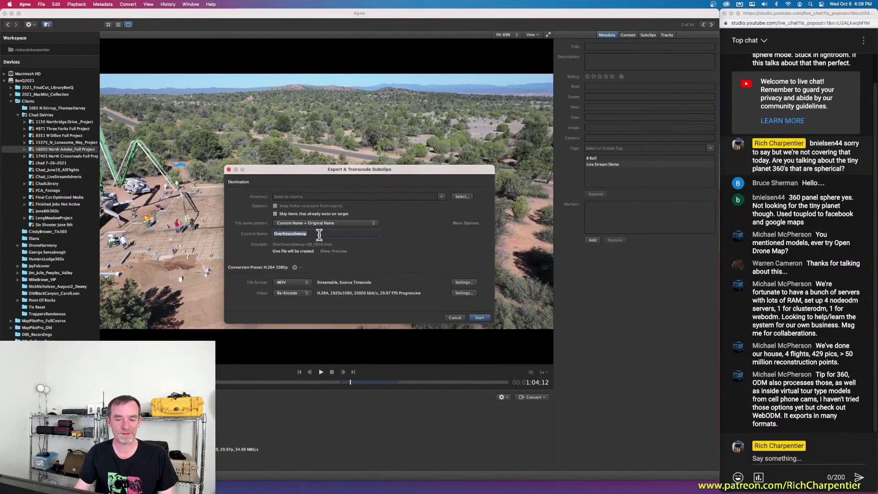
double_click(319, 234)
type("LivestreamDemo")
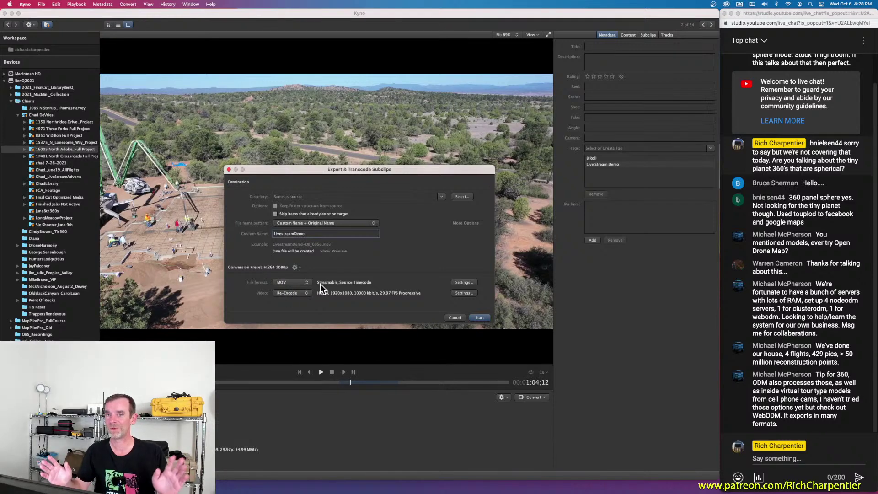
left_click(480, 318)
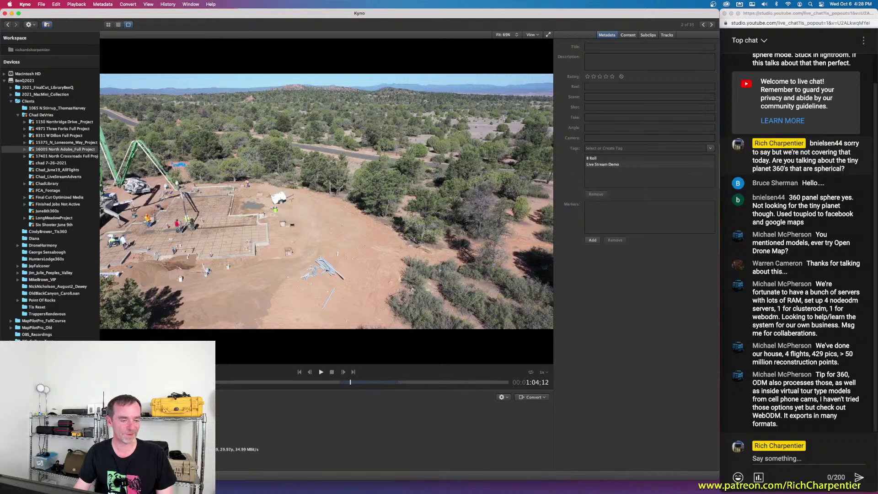
Step: Locate the LivestreamDemo export in the thumbnail grid and open it in the player
left_click(108, 25)
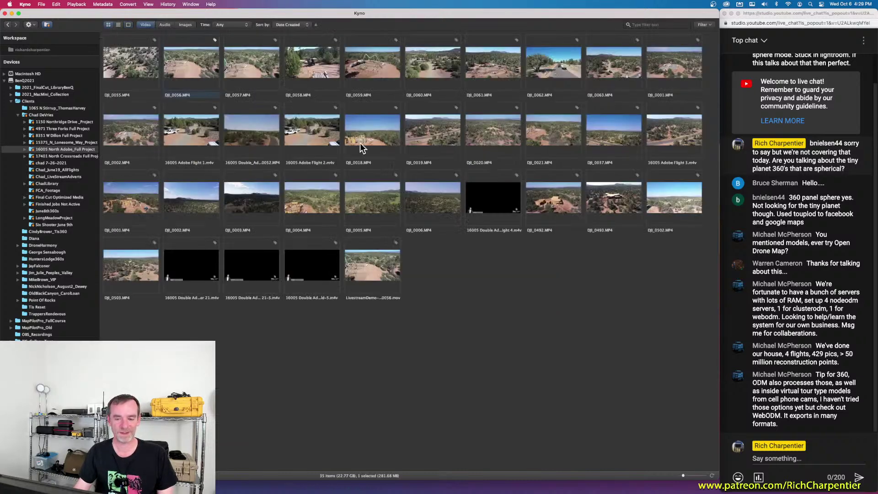
double_click(369, 260)
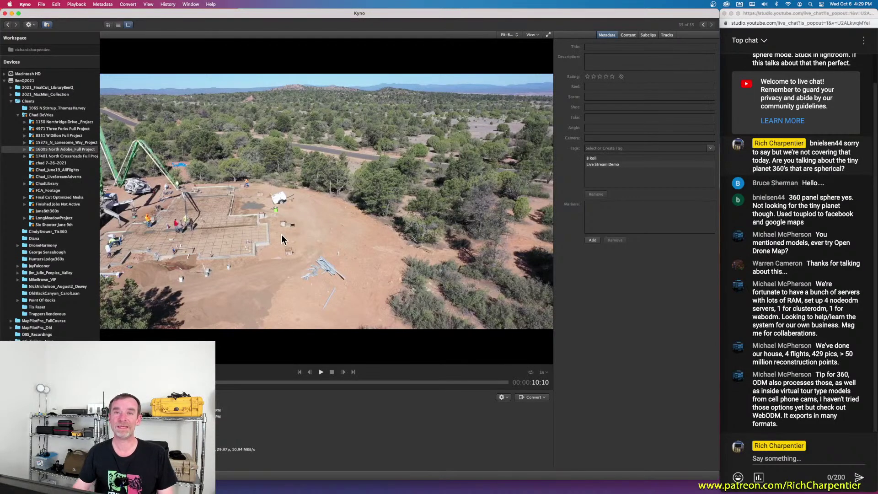
left_click(109, 26)
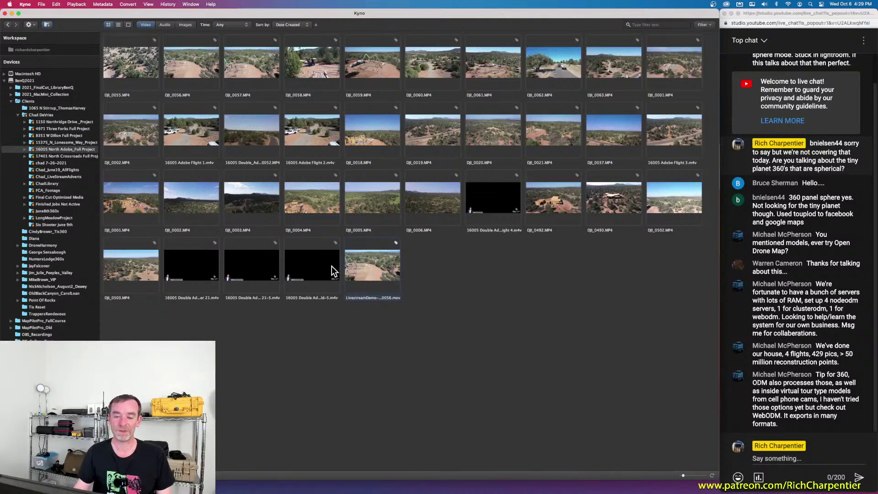
double_click(361, 270)
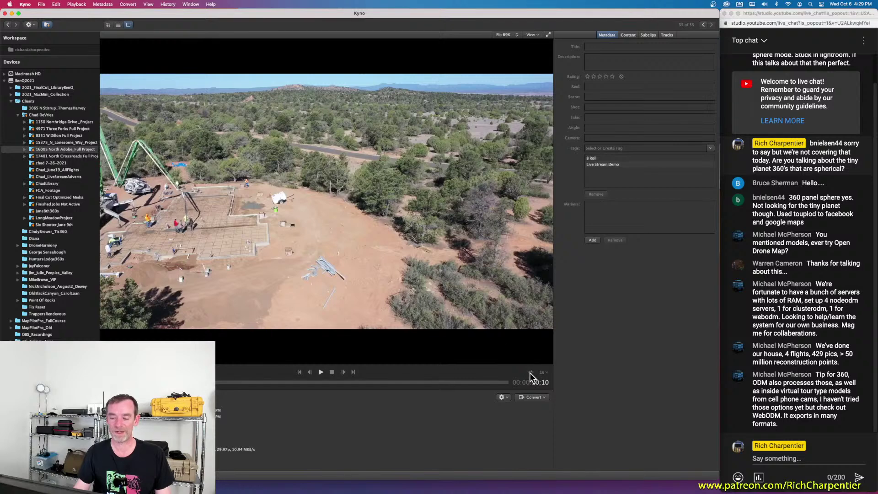
left_click(542, 398)
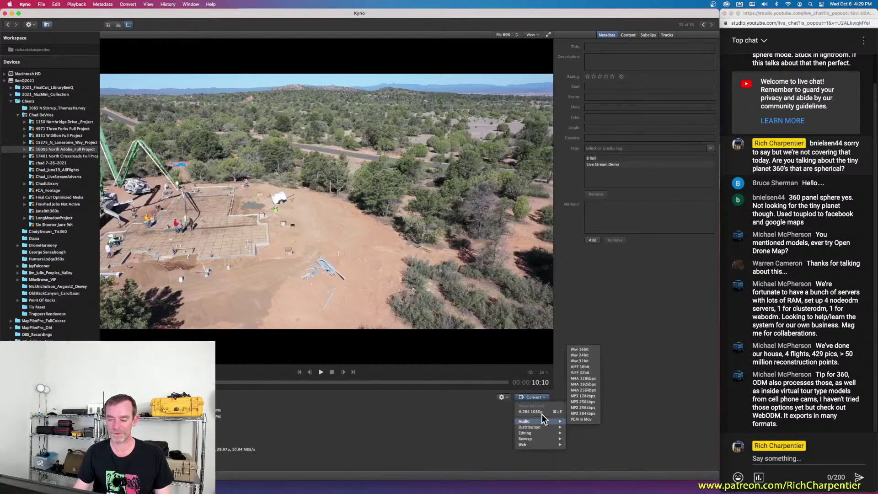
mouse_move(544, 438)
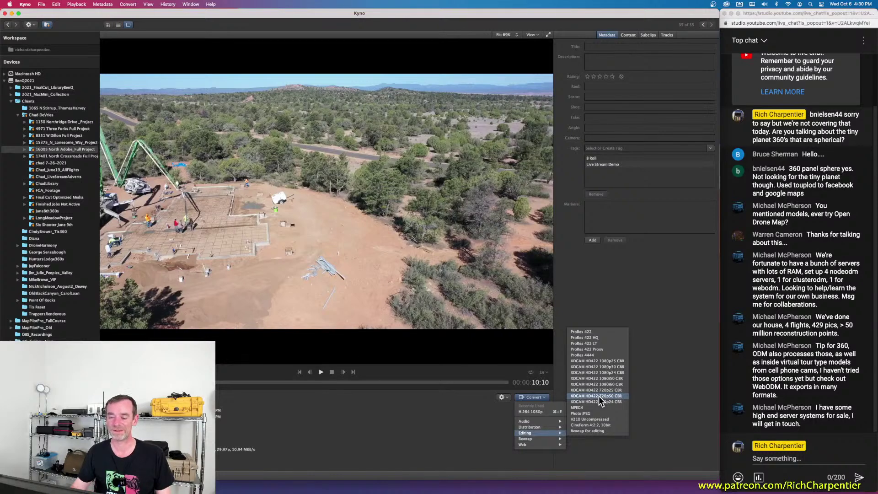
left_click(658, 330)
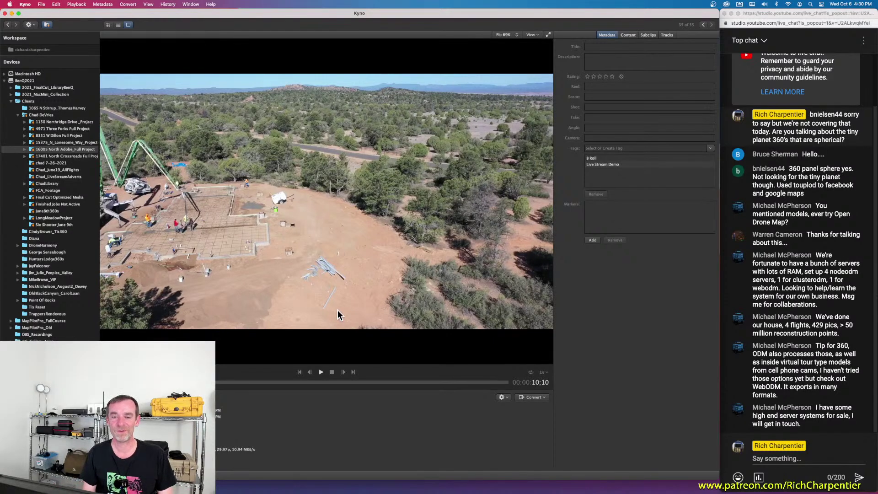
Step: Show the LongMeadowProject folder's clips and photos in the thumbnail grid
left_click(108, 24)
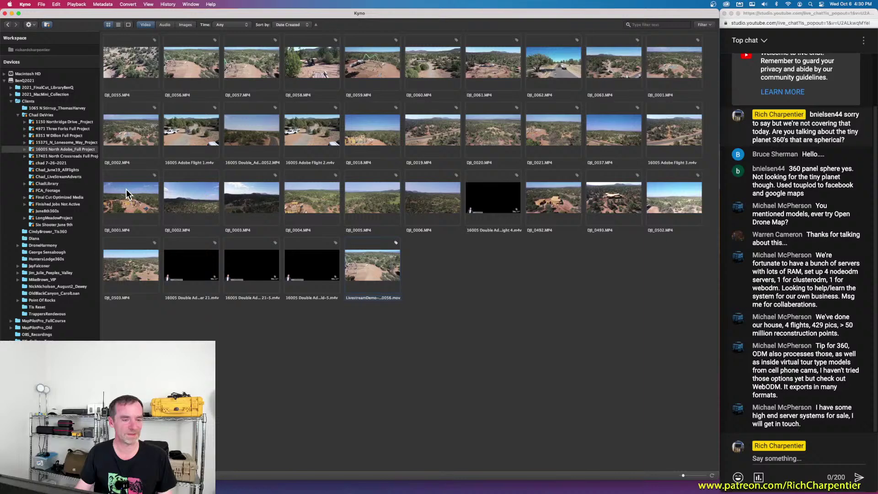
left_click(60, 218)
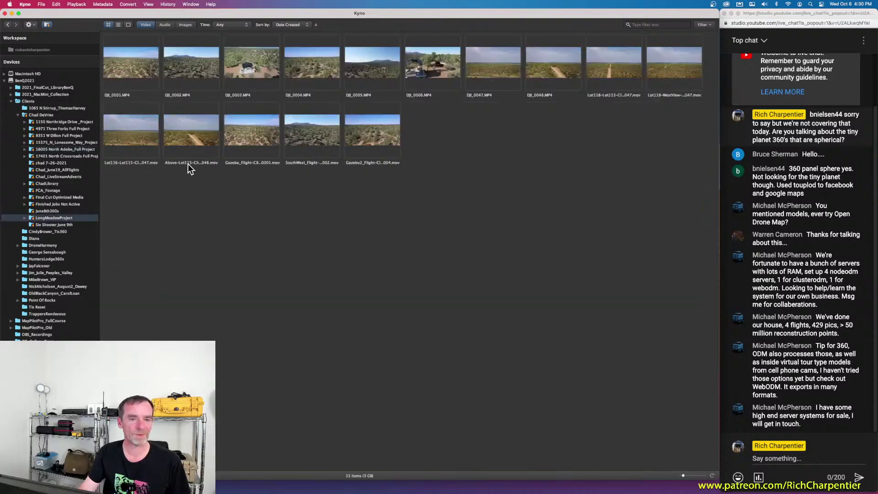
left_click(146, 25)
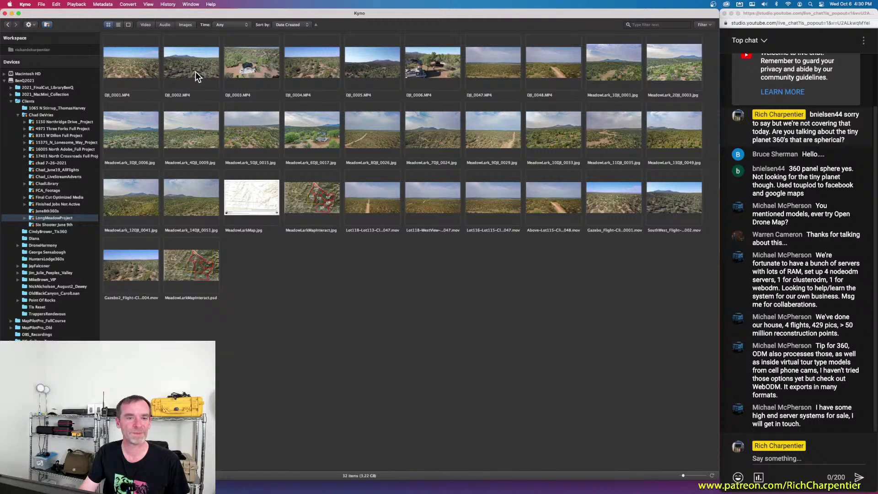
left_click(24, 219)
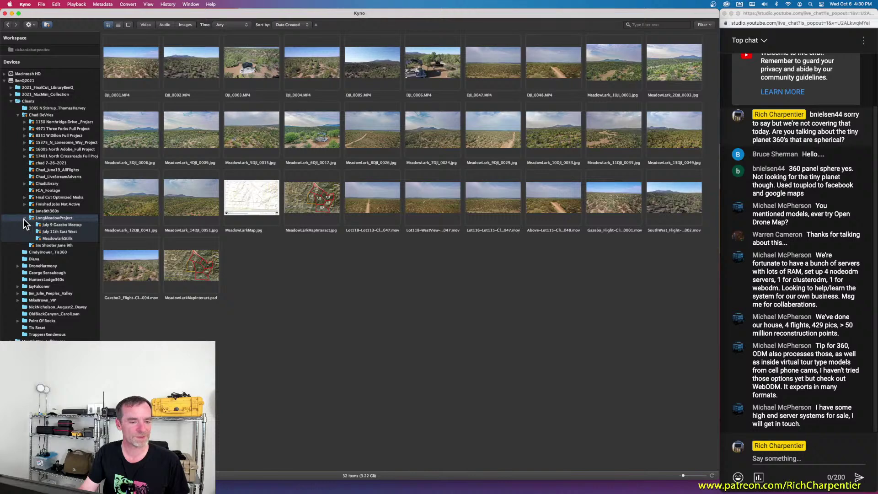
left_click(25, 219)
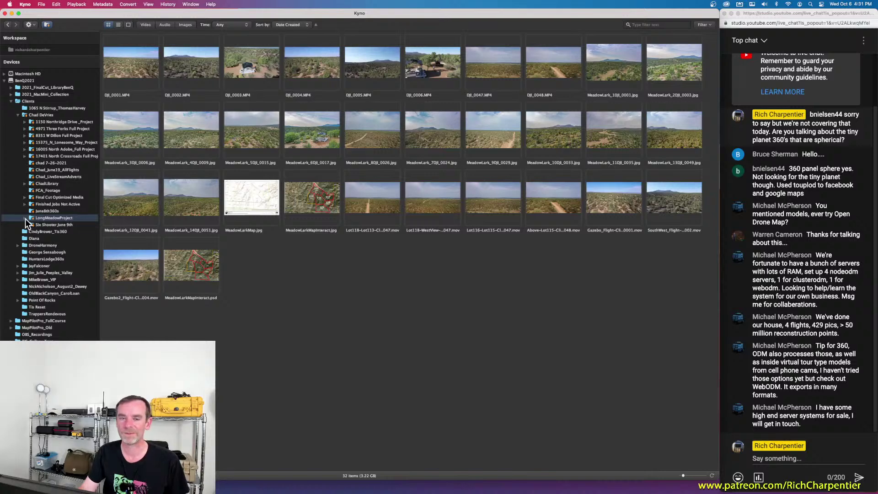
left_click(25, 218)
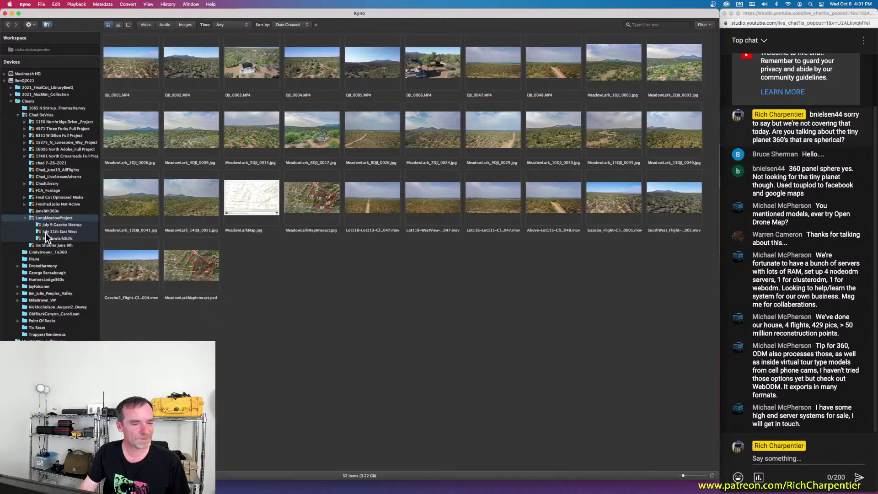
left_click(26, 218)
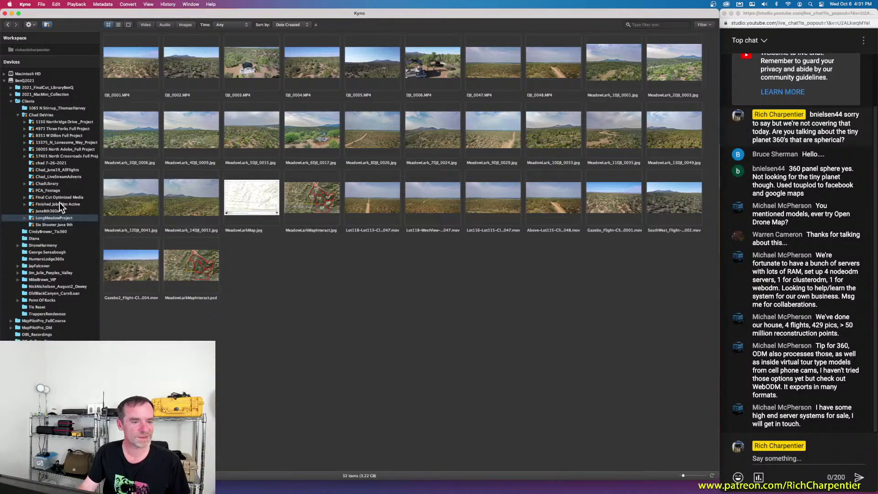
left_click(48, 123)
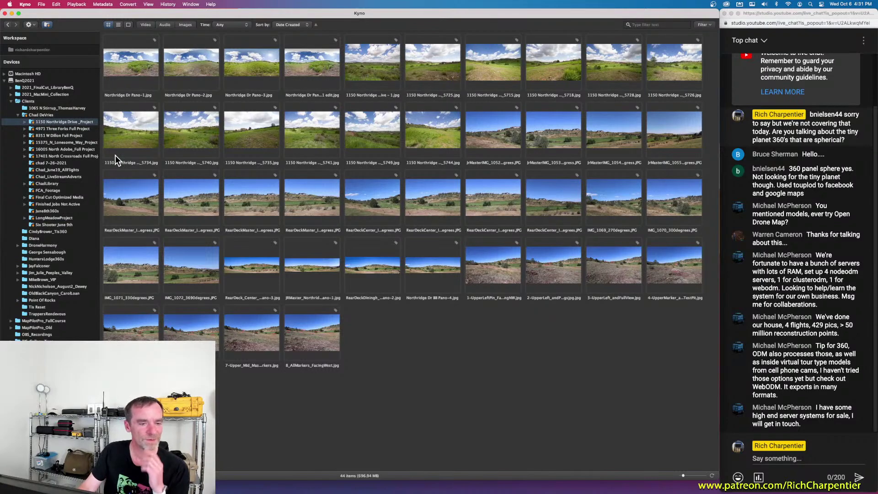
left_click(73, 144)
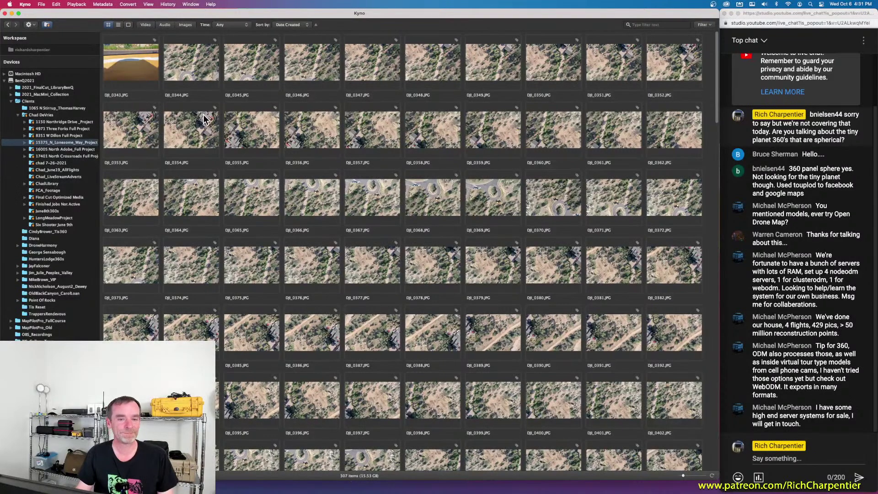
scroll(210, 119, "down", 1)
scroll(212, 119, "up", 1)
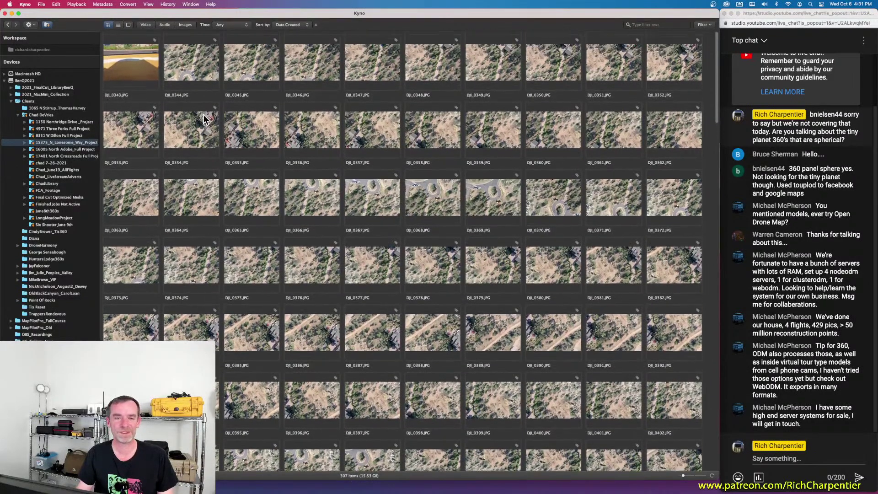
double_click(209, 131)
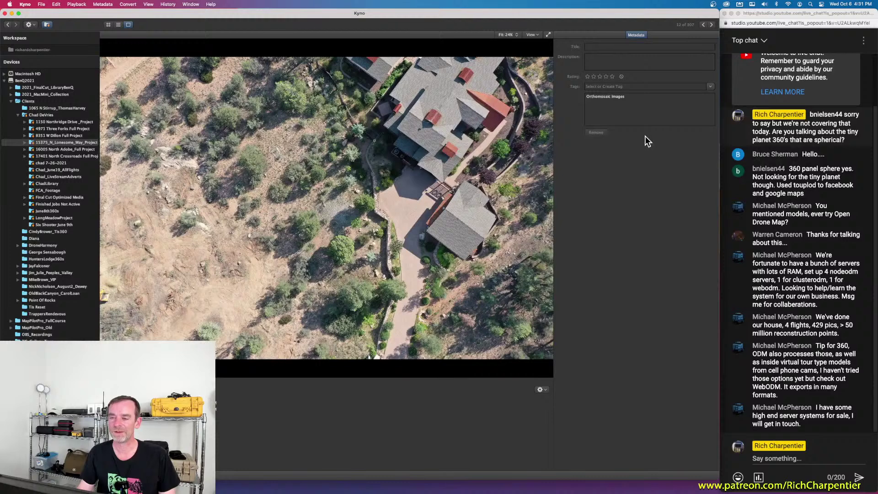
left_click(636, 97)
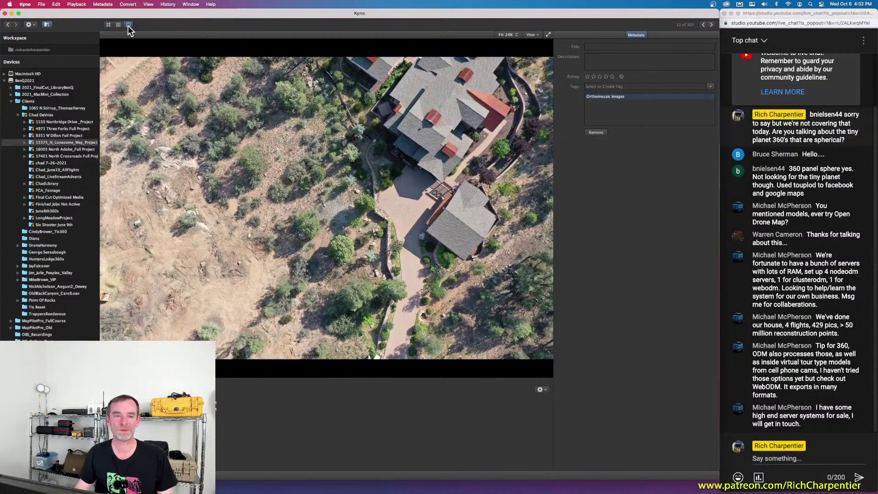
left_click(109, 25)
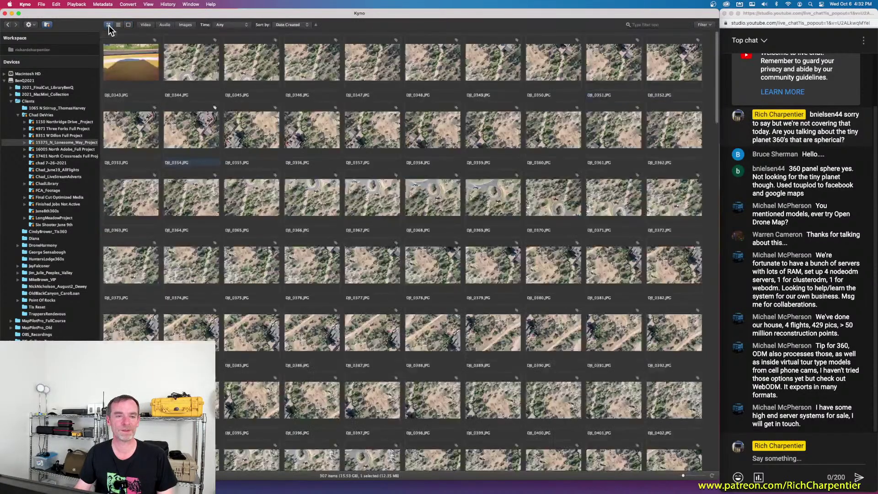
scroll(292, 126, "down", 5)
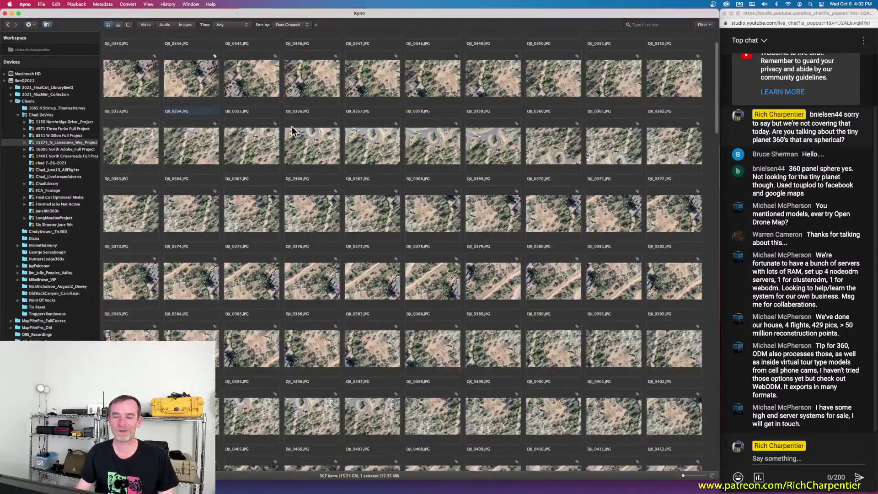
Step: Filter the Lonesome Way grid to images only (292 items), select DJI_0344, and scroll down
scroll(292, 128, "down", 1)
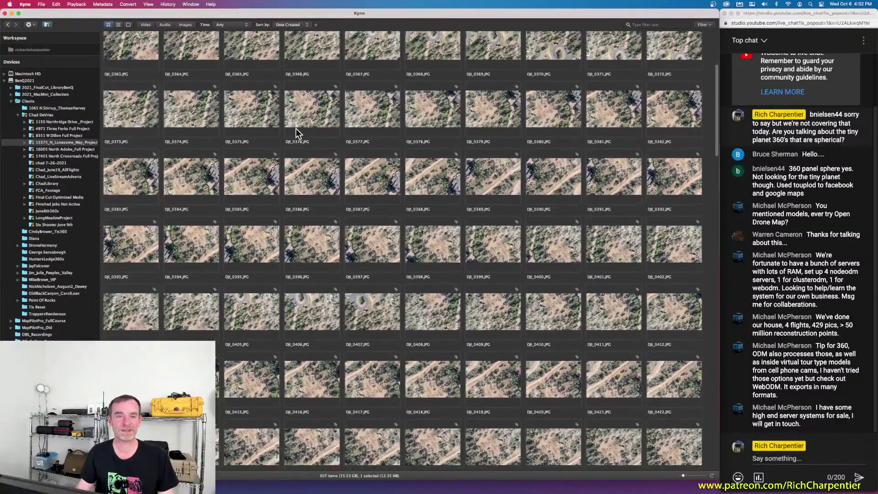
left_click(146, 25)
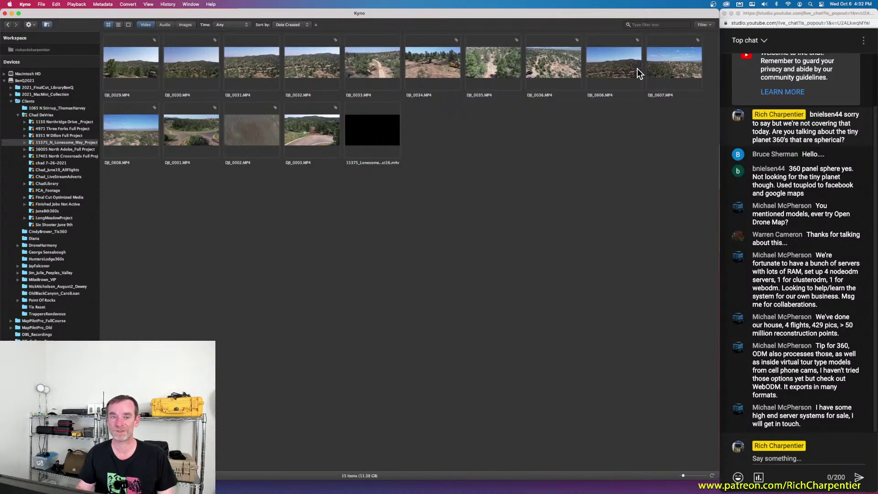
left_click(147, 26)
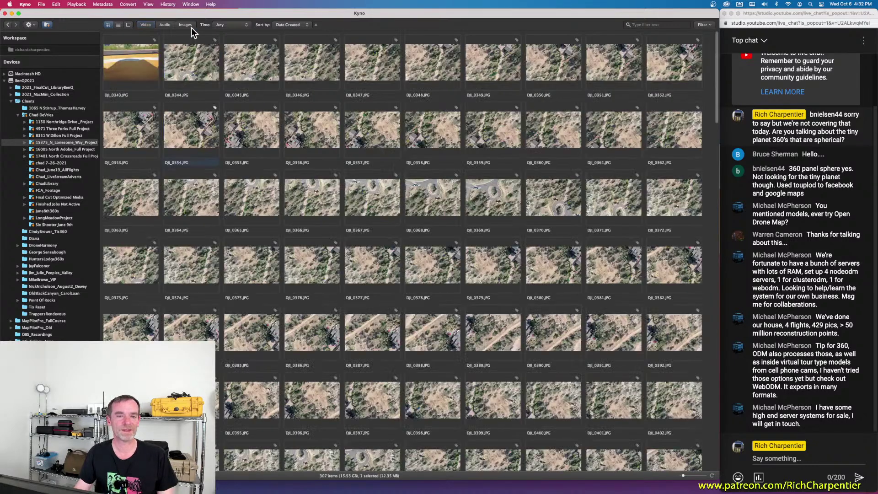
left_click(185, 25)
left_click(204, 61)
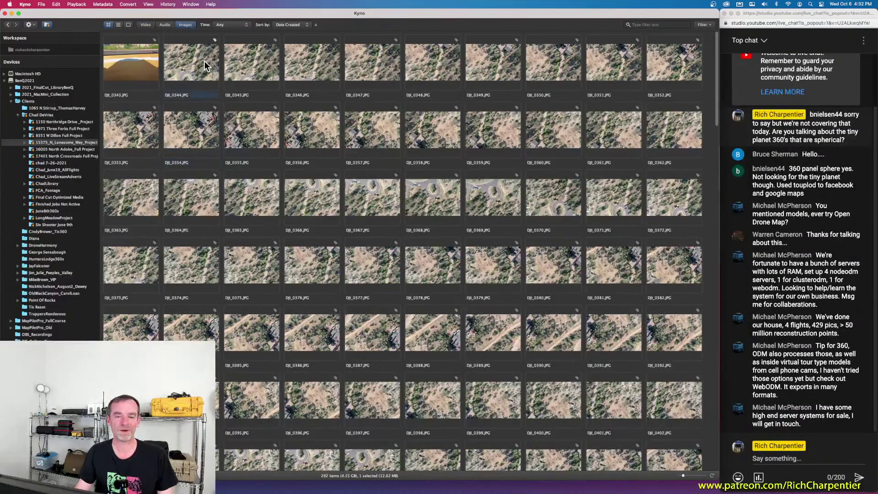
scroll(318, 93, "down", 3)
scroll(319, 92, "down", 5)
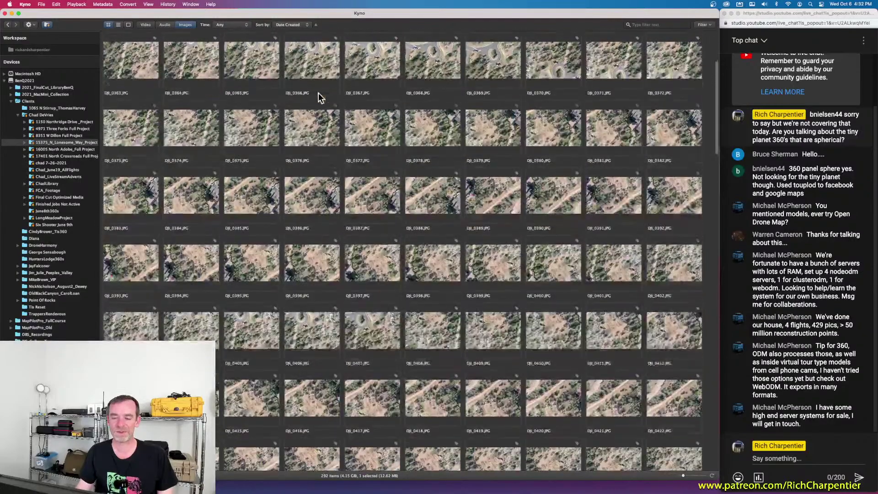
scroll(318, 92, "down", 2)
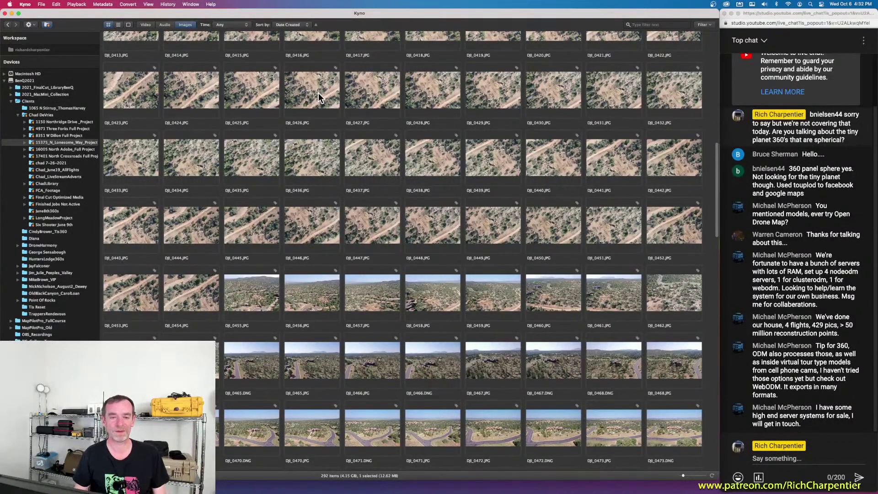
double_click(328, 150)
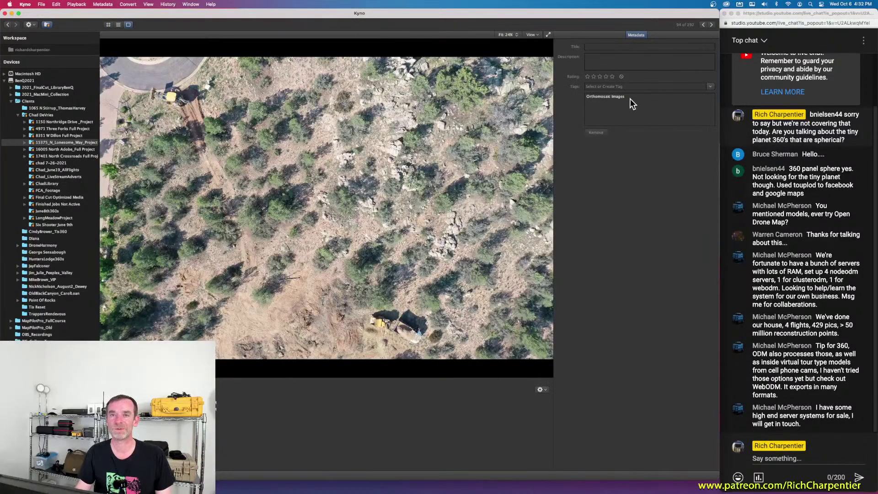
left_click(108, 25)
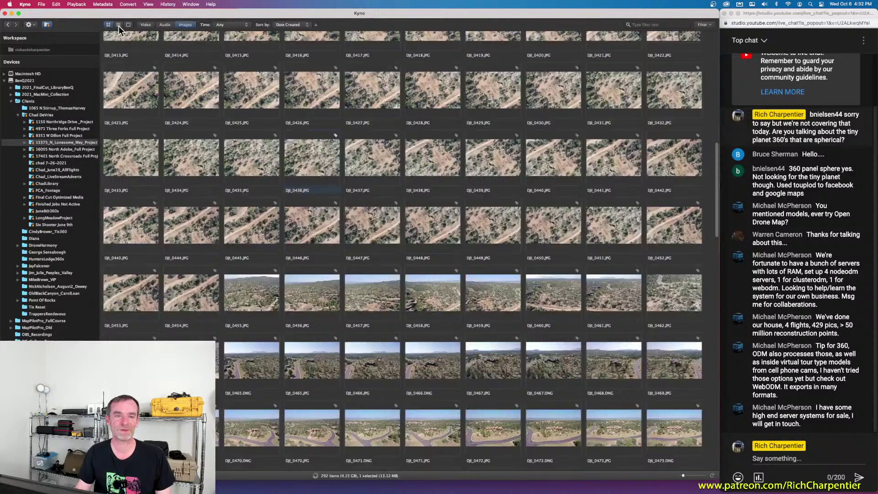
left_click(129, 25)
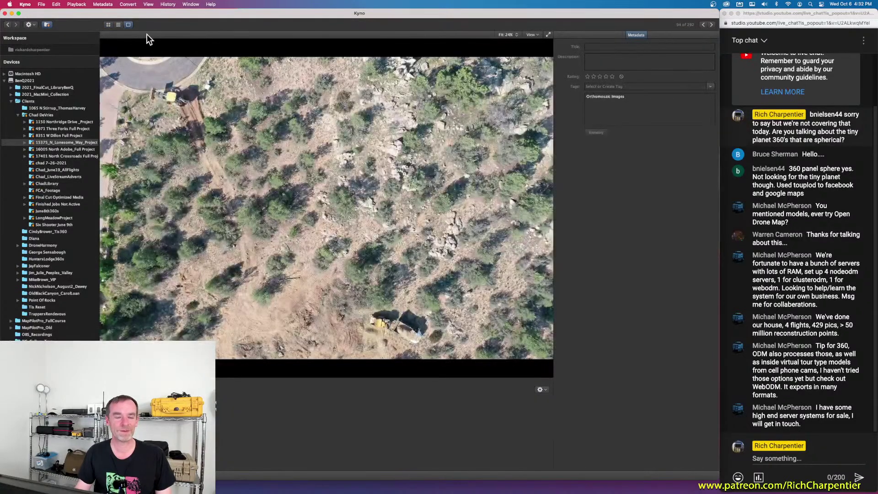
left_click(108, 25)
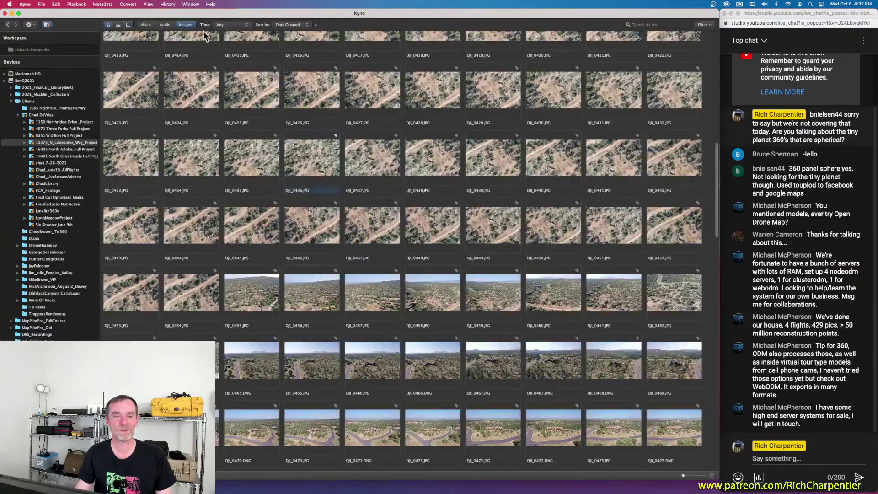
scroll(349, 179, "down", 1)
scroll(346, 182, "down", 2)
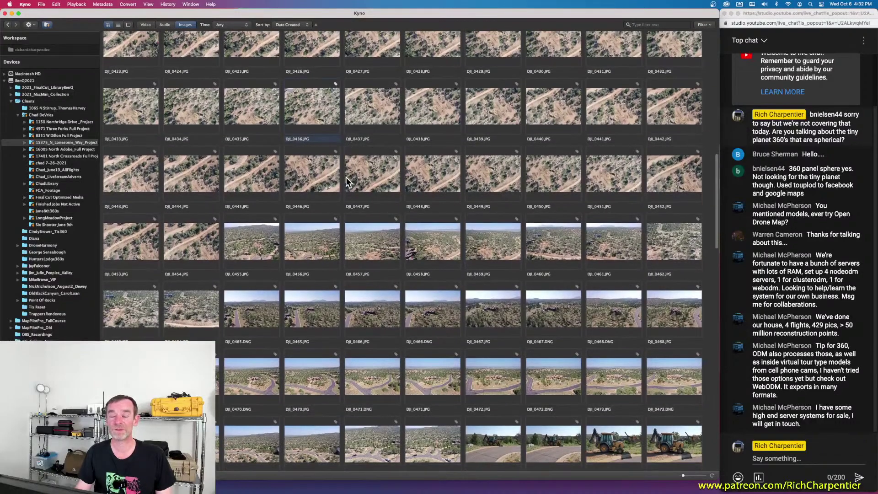
scroll(346, 180, "down", 5)
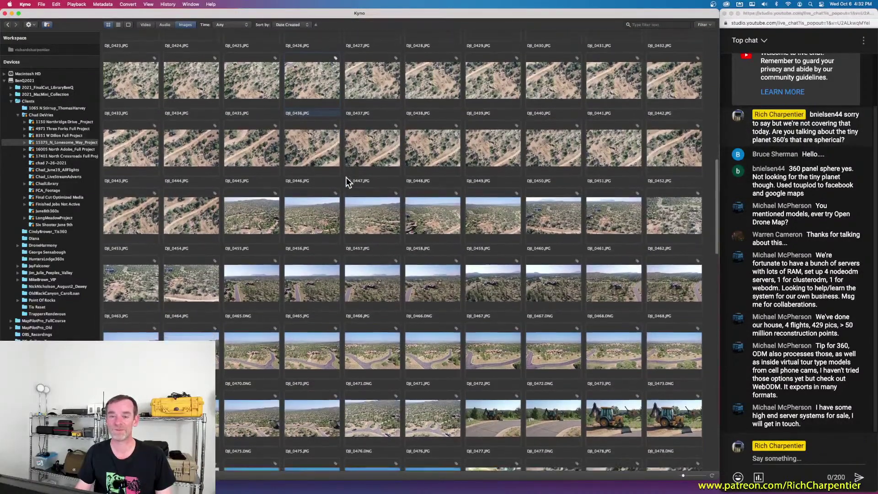
scroll(432, 196, "down", 2)
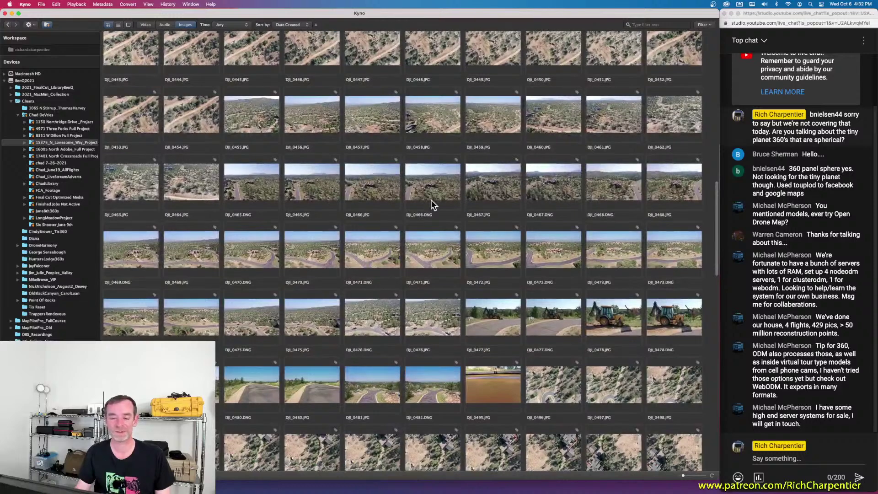
double_click(370, 243)
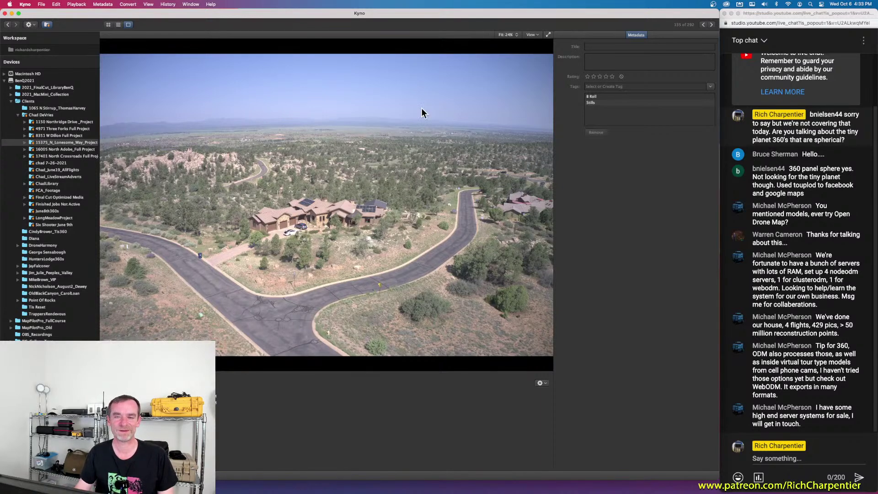
left_click(108, 24)
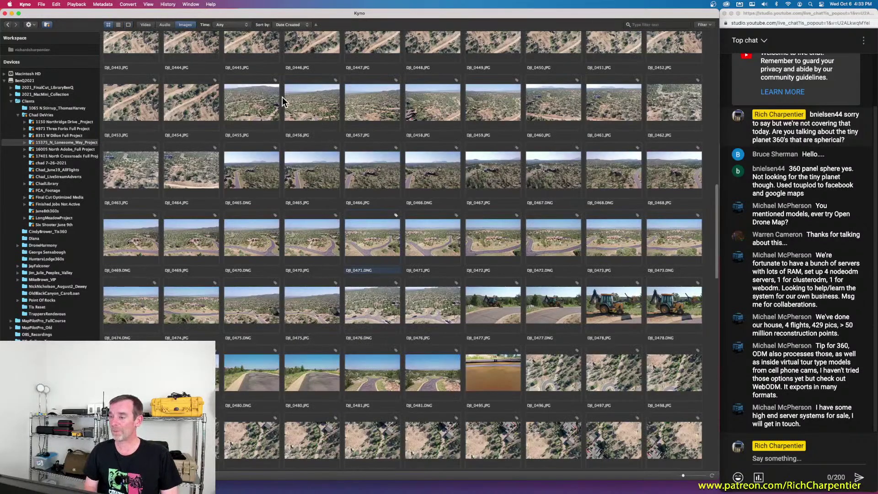
Step: Scroll up and down through the Lonesome Way drone photo grid
scroll(836, 197, "up", 3)
scroll(836, 197, "down", 2)
scroll(837, 195, "down", 1)
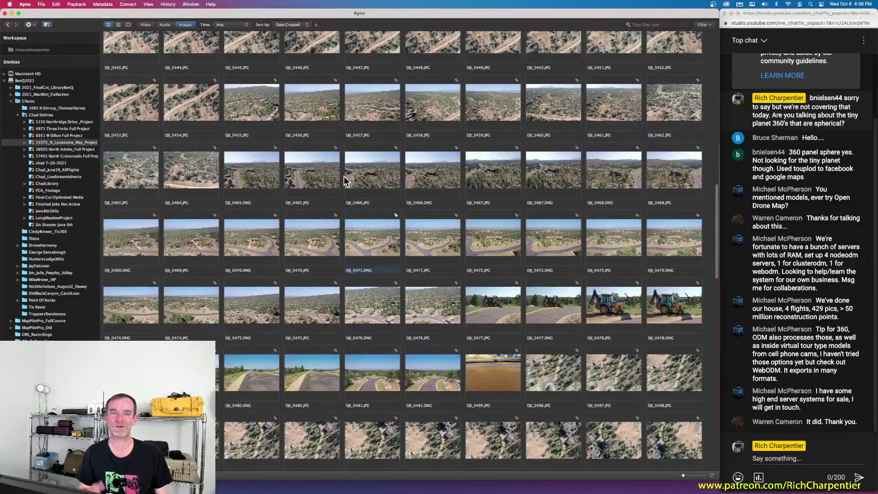
Step: Tour the Playback, Metadata, Convert, View, History and Window menus, then close them
left_click(77, 5)
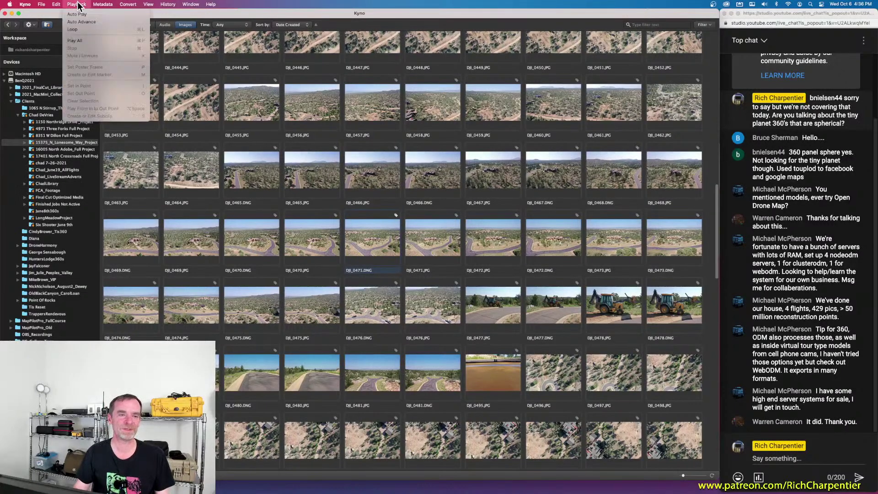
mouse_move(107, 7)
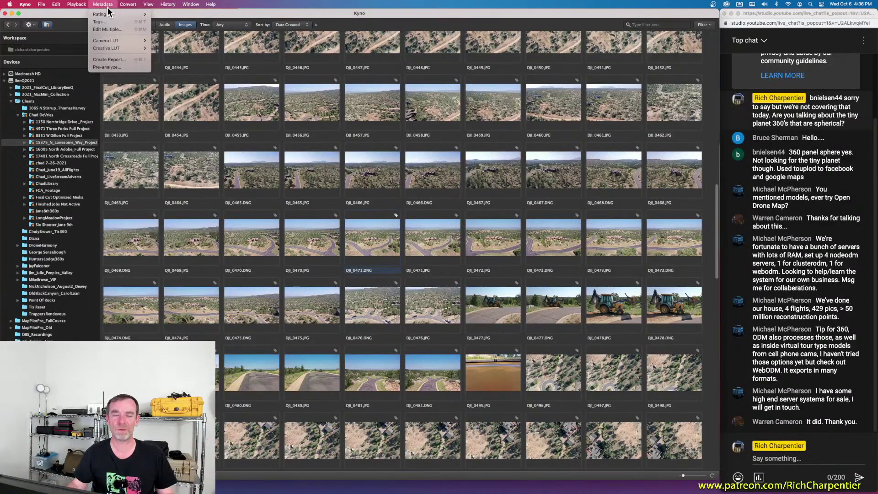
mouse_move(134, 8)
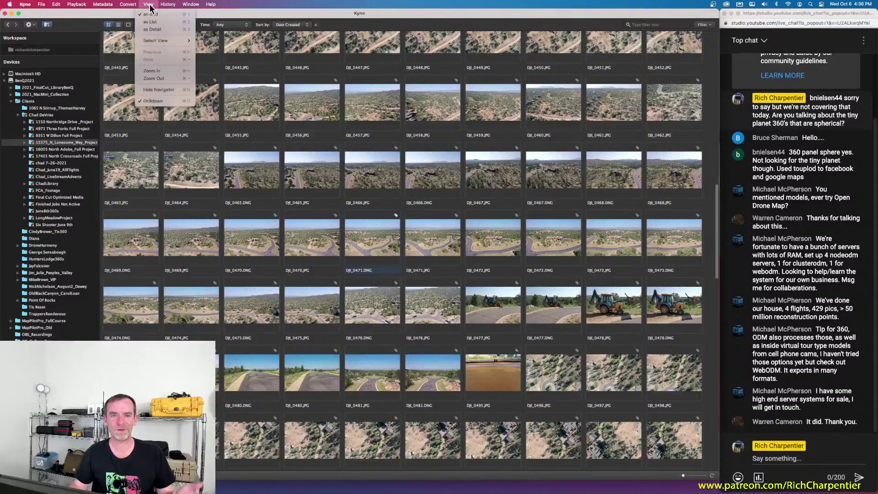
mouse_move(155, 40)
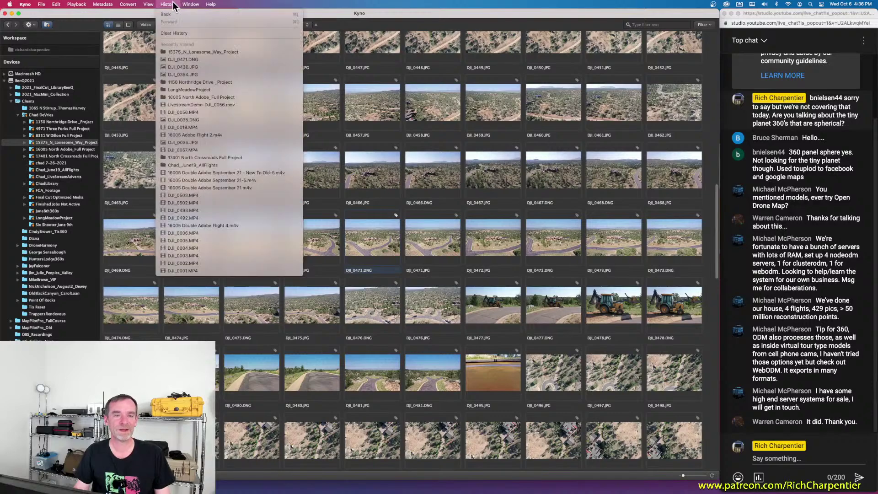
left_click(187, 4)
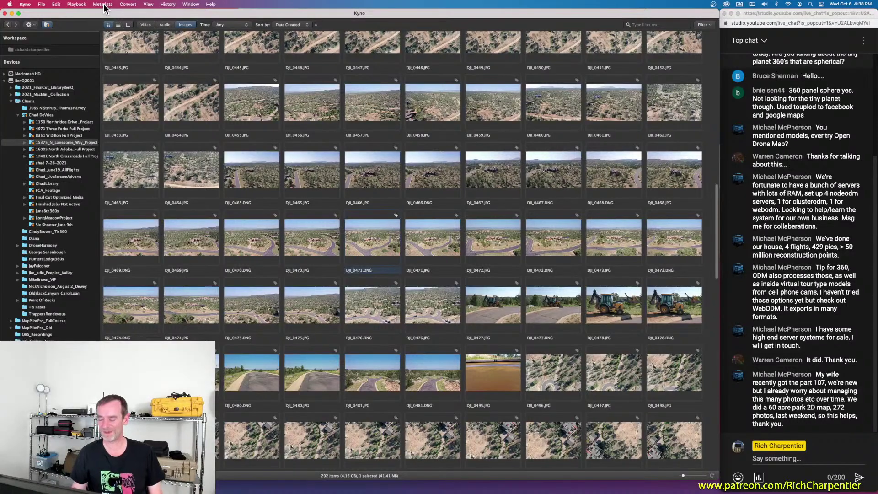
mouse_move(694, 480)
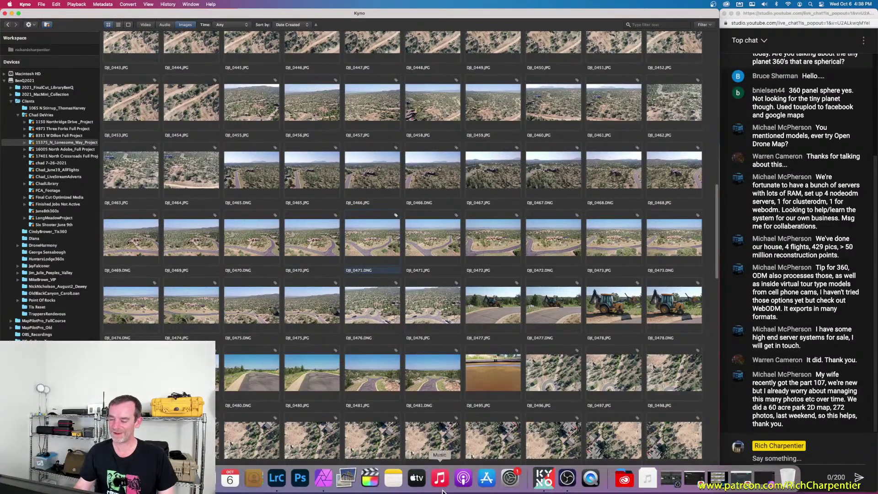
Step: End the YouTube Studio live stream and minimize Chrome to return to Kyno
left_click(696, 486)
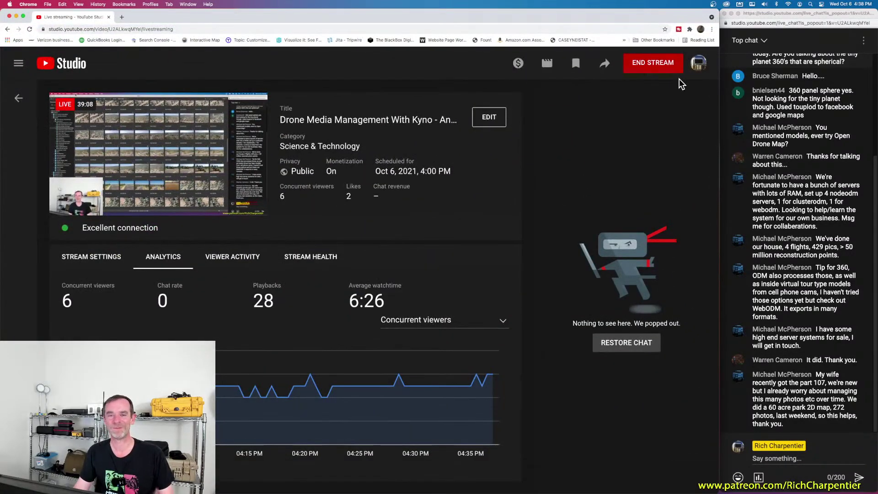
left_click(654, 69)
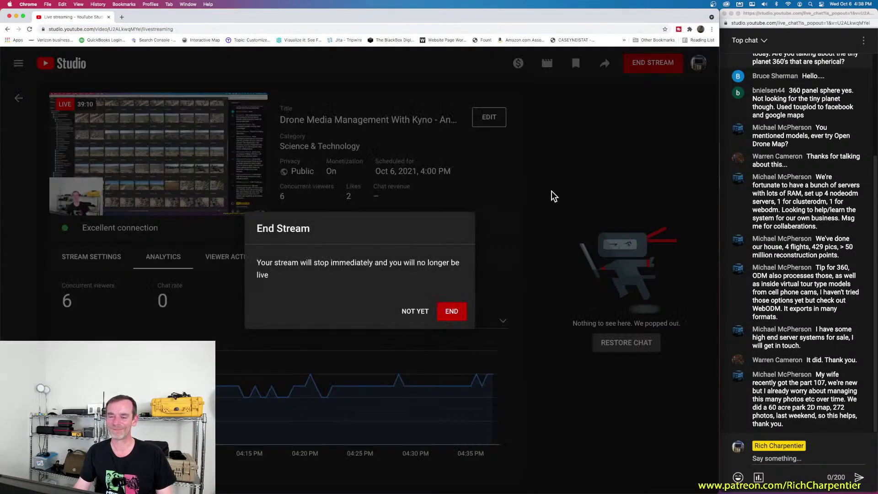
left_click(451, 316)
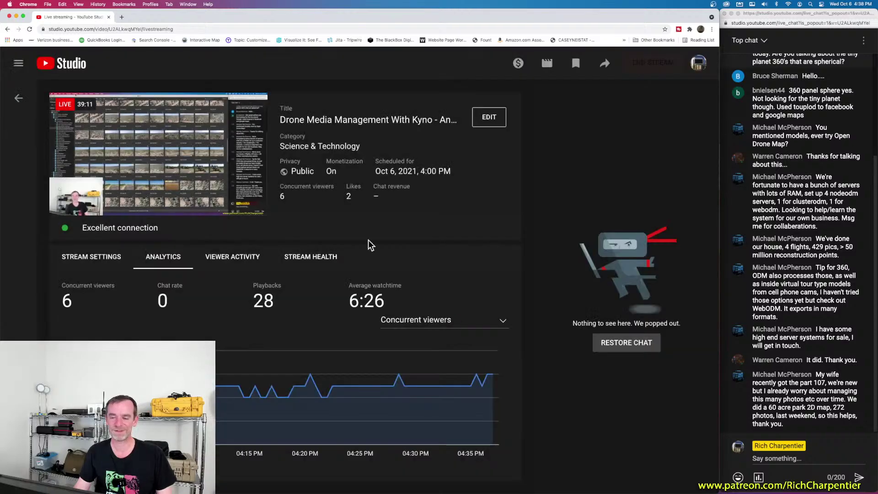
left_click(16, 17)
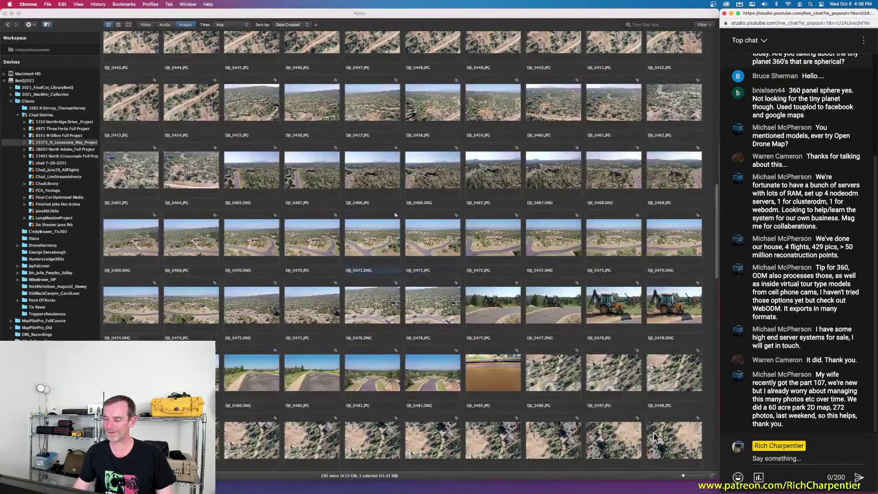